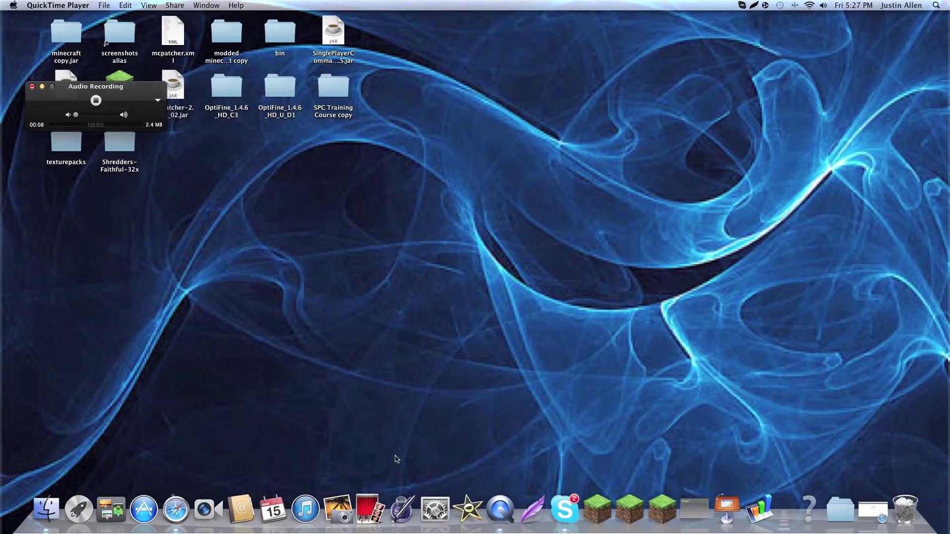
Bring up Skype from the dock and scroll its contact sidebar.
{"action": "left_click", "coordinate": [564, 510]}
{"action": "scroll", "coordinate": [197, 395], "scroll_direction": "up", "scroll_amount": 1}
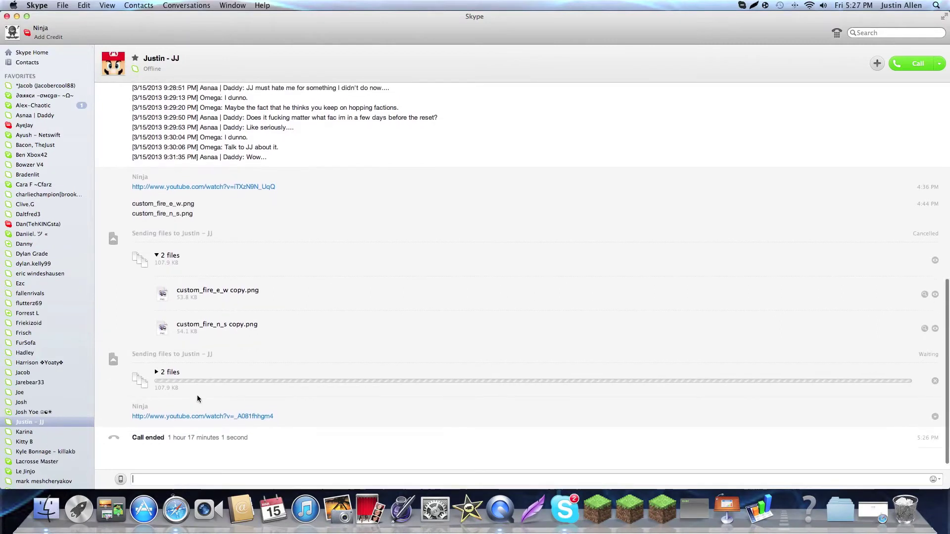
Open the contact's chat holding the OptiFine links and scroll to the Minecraft 1.5.0 downloads.
{"action": "left_click", "coordinate": [30, 392]}
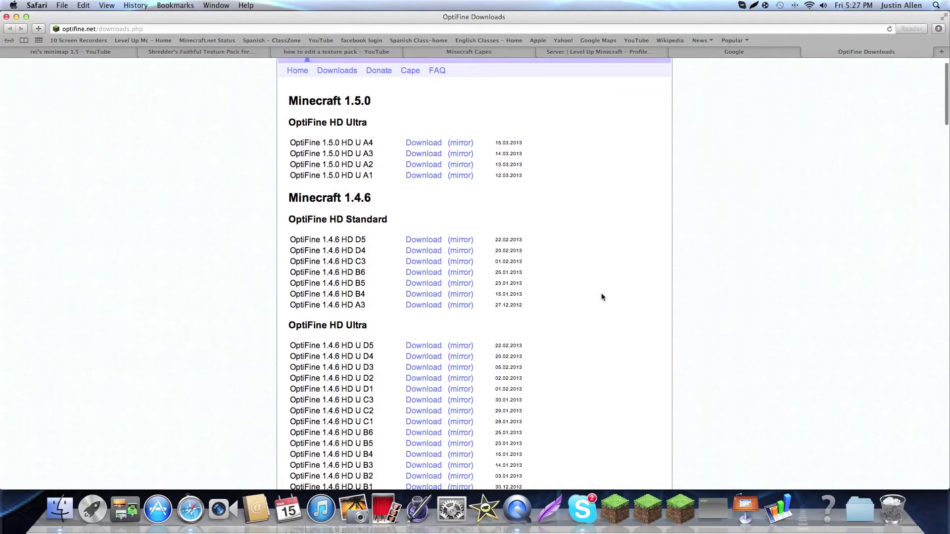
{"action": "scroll", "coordinate": [601, 292], "scroll_direction": "up", "scroll_amount": 1}
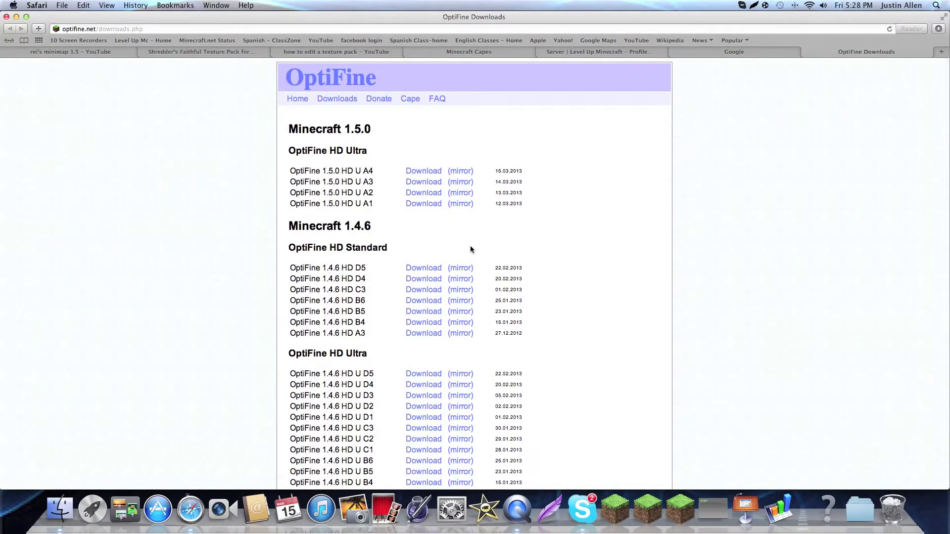
{"action": "scroll", "coordinate": [470, 245], "scroll_direction": "down", "scroll_amount": 1}
{"action": "scroll", "coordinate": [470, 246], "scroll_direction": "up", "scroll_amount": 1}
{"action": "scroll", "coordinate": [454, 269], "scroll_direction": "down", "scroll_amount": 1}
{"action": "scroll", "coordinate": [454, 269], "scroll_direction": "up", "scroll_amount": 1}
{"action": "scroll", "coordinate": [361, 265], "scroll_direction": "down", "scroll_amount": 2}
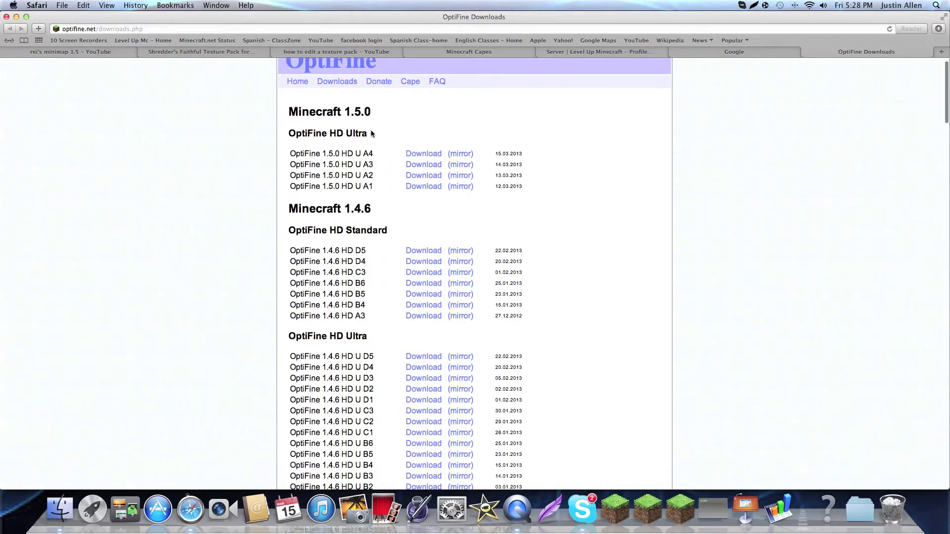
Download OptiFine_1.5.0_HD_U_A4.zip, skipping past the advertising page.
{"action": "left_click", "coordinate": [412, 154]}
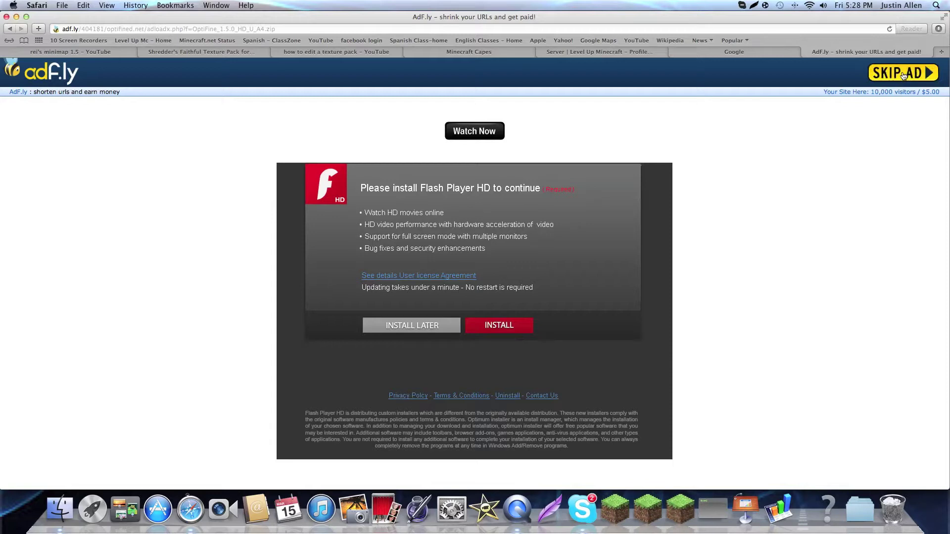
{"action": "left_click", "coordinate": [903, 74]}
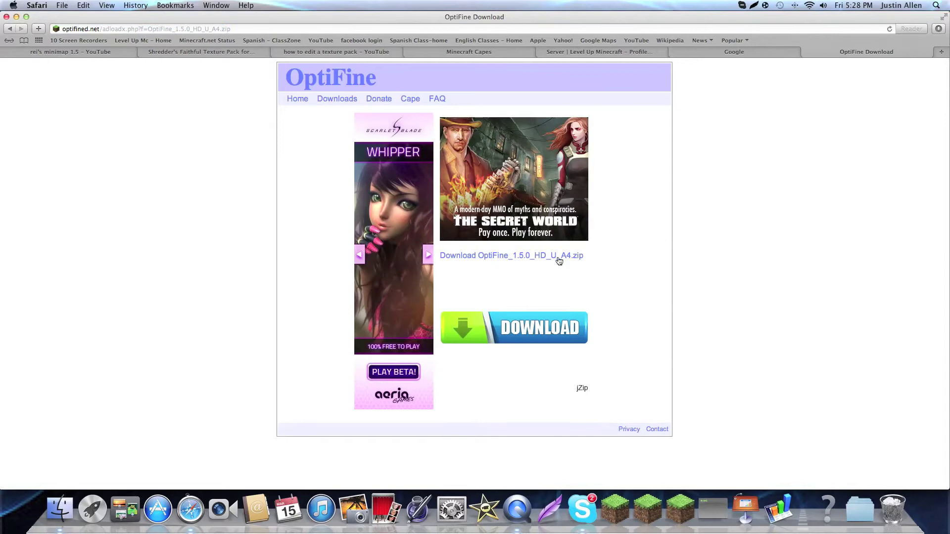
{"action": "left_click", "coordinate": [559, 261]}
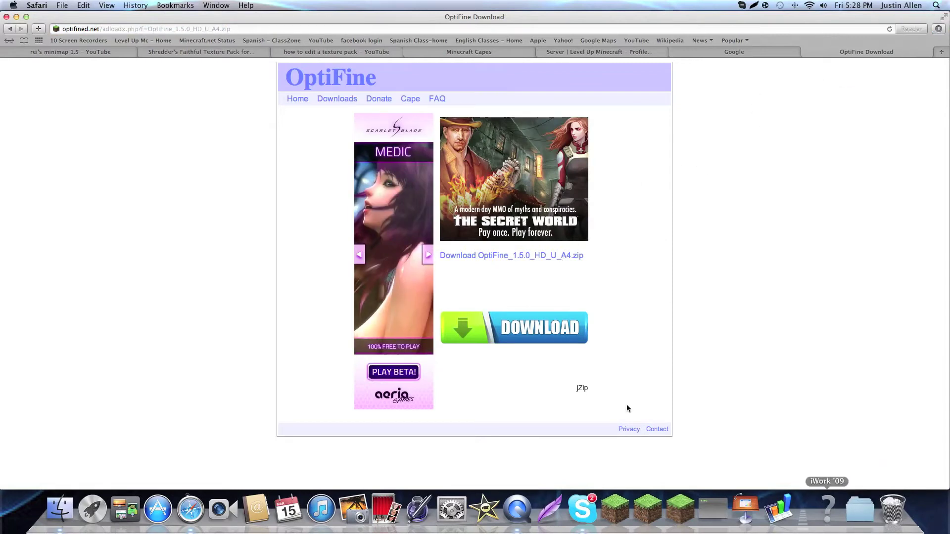
Minimize Safari, close Skype, and move the audio recorder window aside.
{"action": "left_click", "coordinate": [16, 17]}
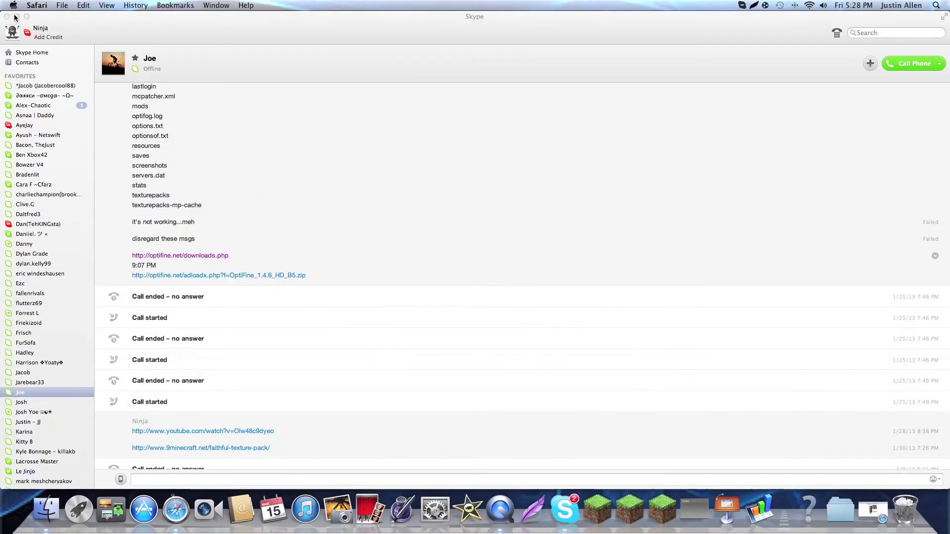
{"action": "left_click", "coordinate": [7, 16]}
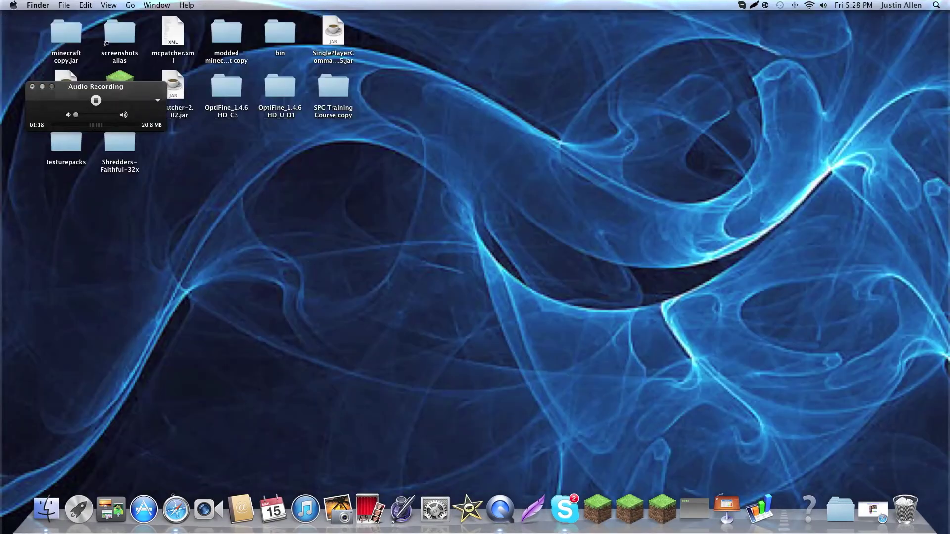
{"action": "left_click", "coordinate": [133, 5]}
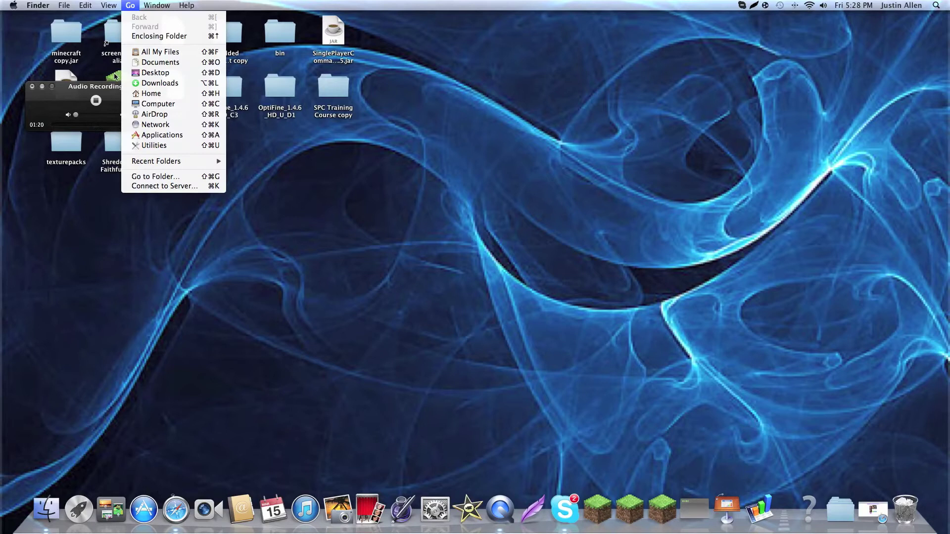
{"action": "left_click", "coordinate": [212, 238]}
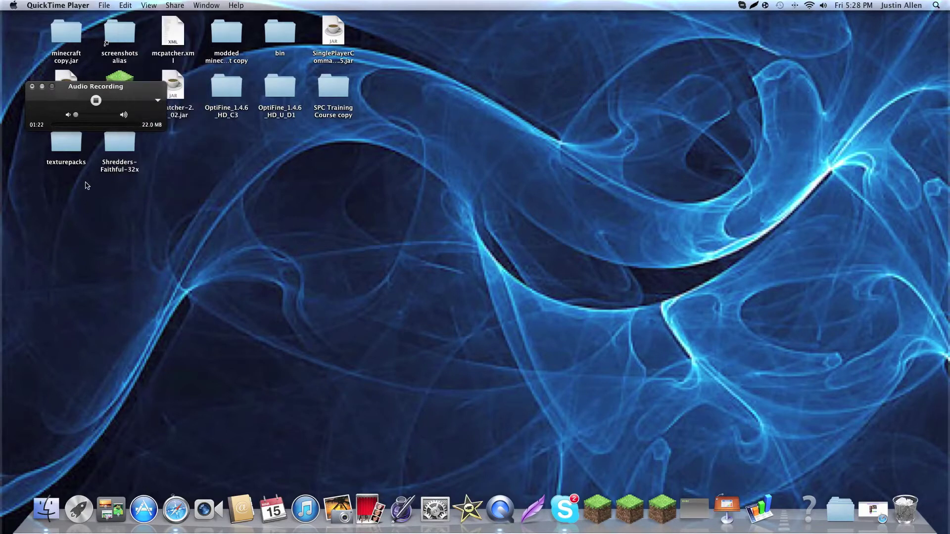
{"action": "left_click_drag", "start_coordinate": [114, 98], "coordinate": [73, 199]}
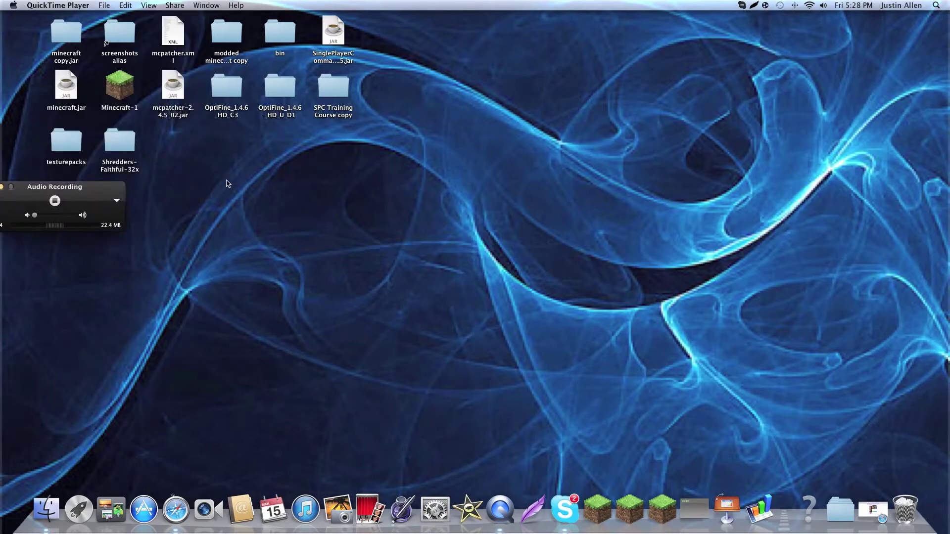
Go to the ~/Library folder by path, browse its contents, then close it.
{"action": "left_click", "coordinate": [130, 5]}
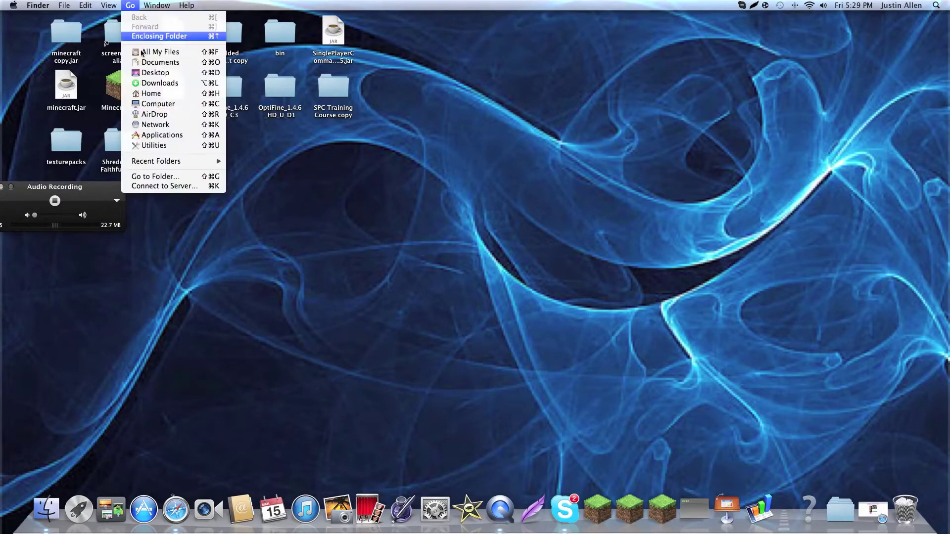
{"action": "left_click", "coordinate": [179, 180]}
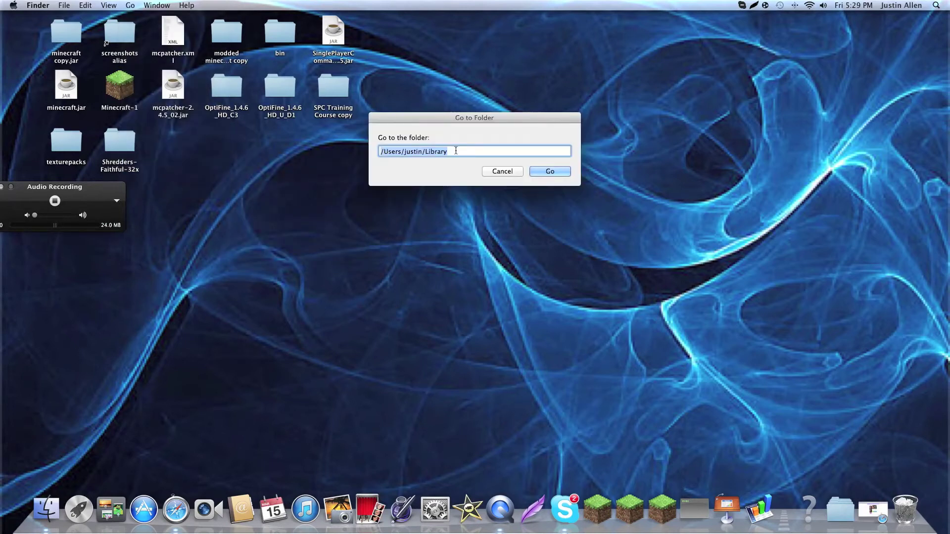
{"action": "key", "text": "Right"}
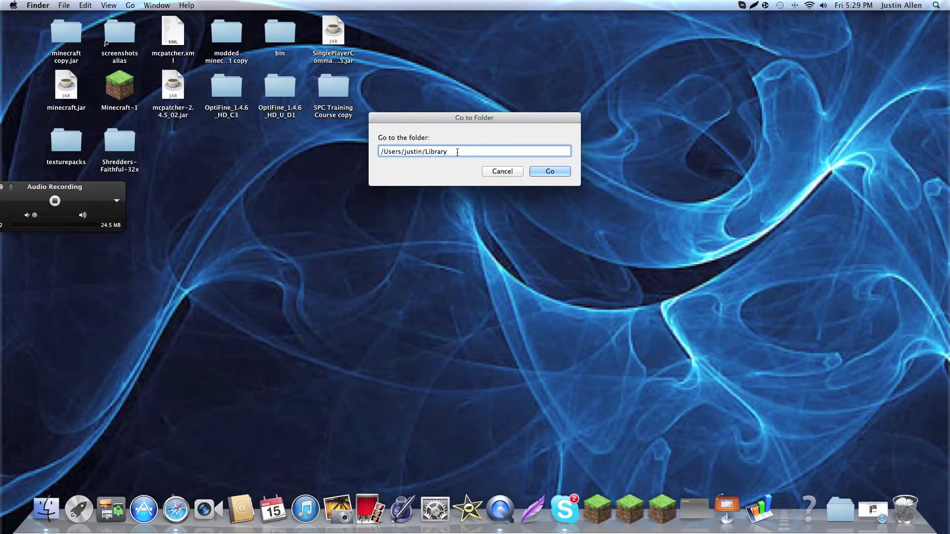
{"action": "left_click", "coordinate": [558, 173]}
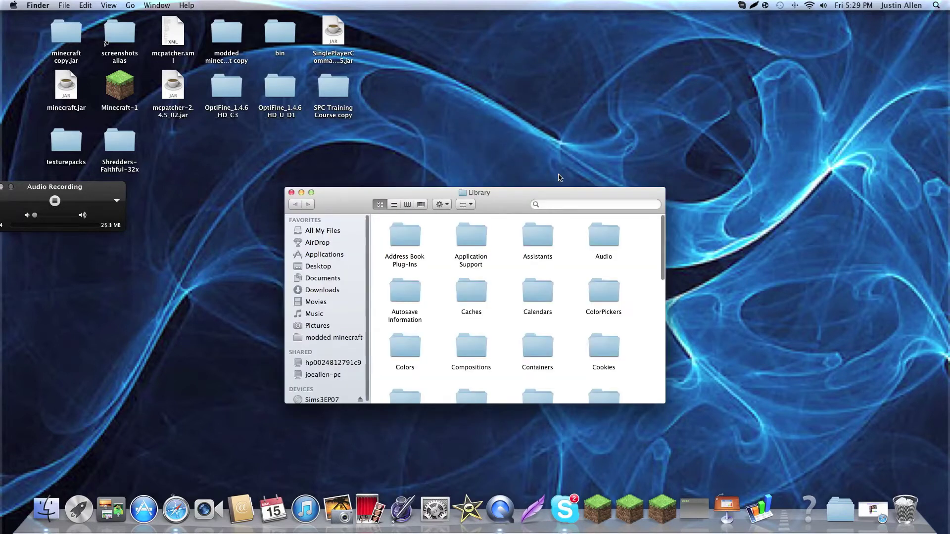
{"action": "scroll", "coordinate": [503, 286], "scroll_direction": "down", "scroll_amount": 5}
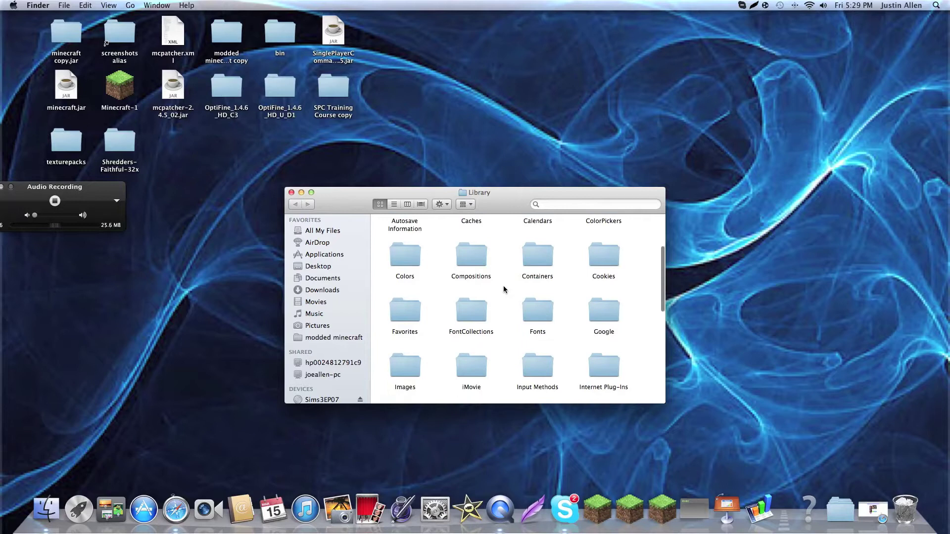
{"action": "scroll", "coordinate": [506, 309], "scroll_direction": "down", "scroll_amount": 6}
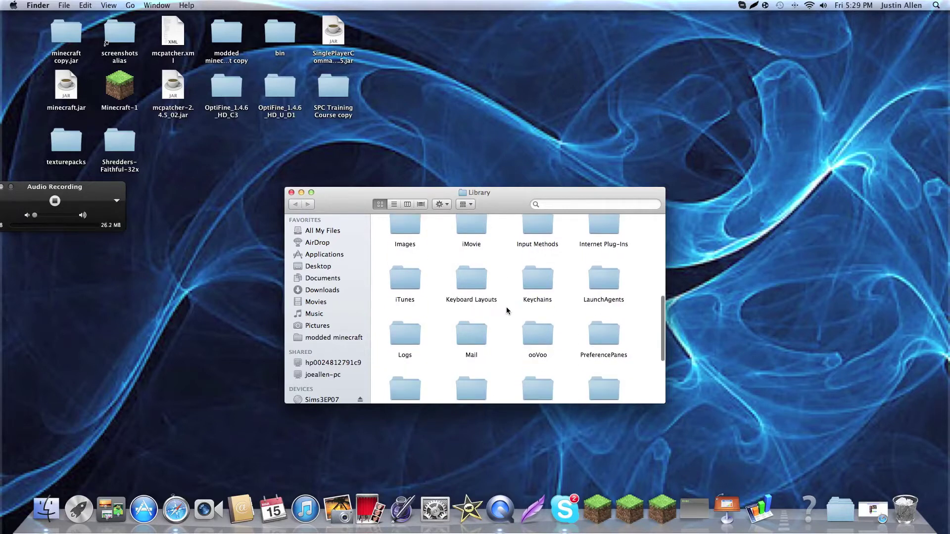
{"action": "scroll", "coordinate": [506, 309], "scroll_direction": "down", "scroll_amount": 4}
{"action": "scroll", "coordinate": [506, 309], "scroll_direction": "up", "scroll_amount": 10}
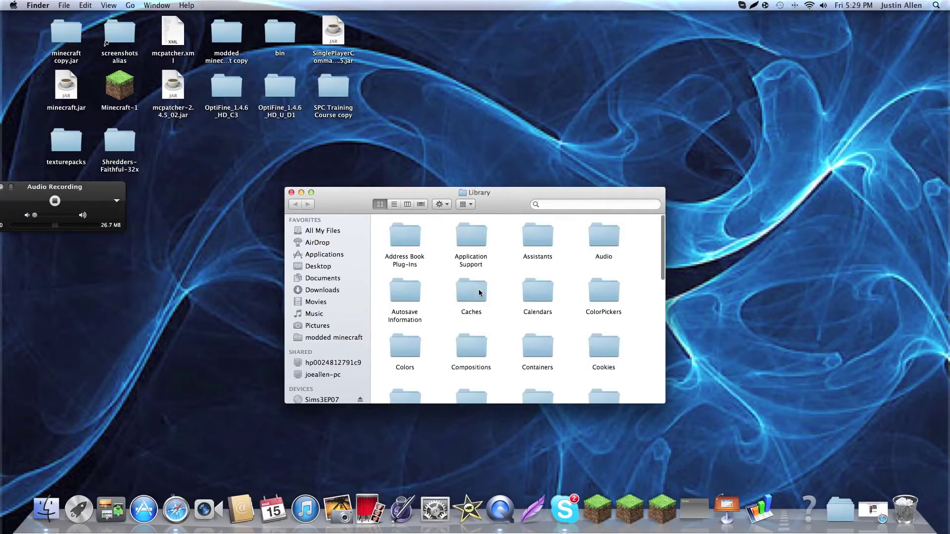
{"action": "left_click", "coordinate": [292, 193]}
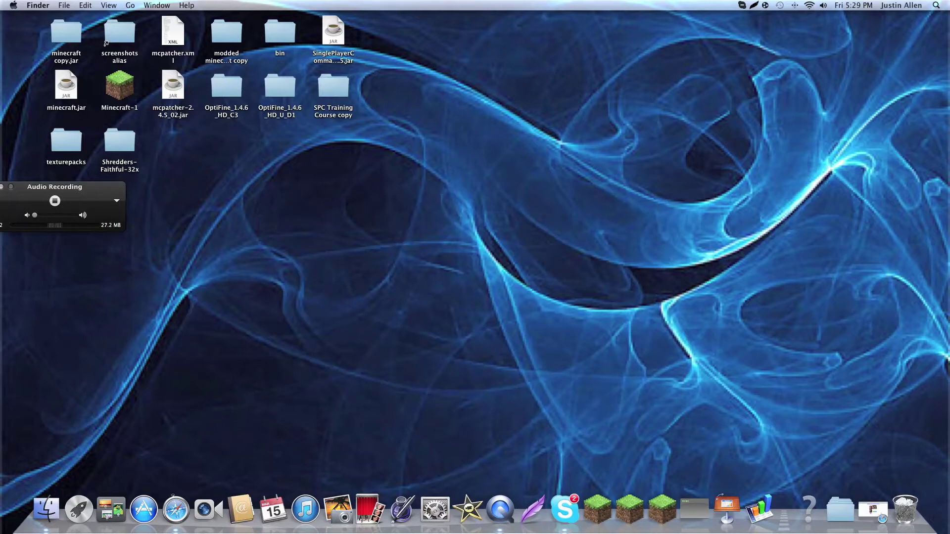
Reopen Library from Go > Recent Folders and scroll through its subfolders.
{"action": "left_click", "coordinate": [130, 5]}
{"action": "mouse_move", "coordinate": [175, 162]}
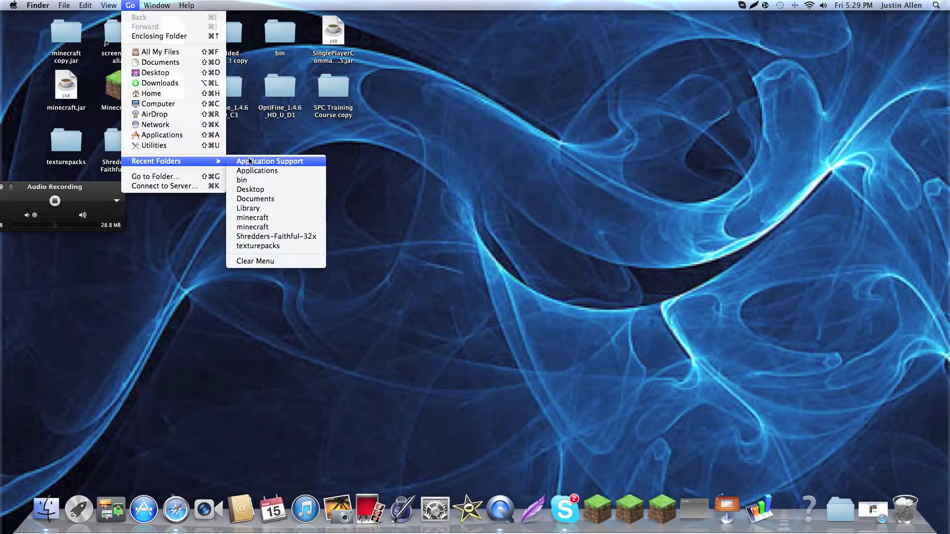
{"action": "left_click", "coordinate": [270, 208]}
{"action": "scroll", "coordinate": [460, 288], "scroll_direction": "down", "scroll_amount": 5}
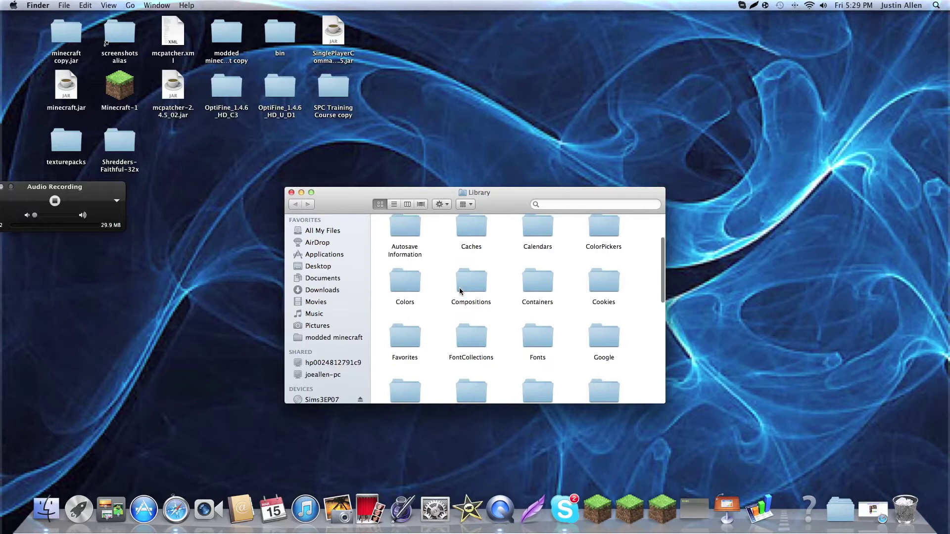
{"action": "scroll", "coordinate": [459, 291], "scroll_direction": "down", "scroll_amount": 5}
{"action": "scroll", "coordinate": [459, 291], "scroll_direction": "up", "scroll_amount": 15}
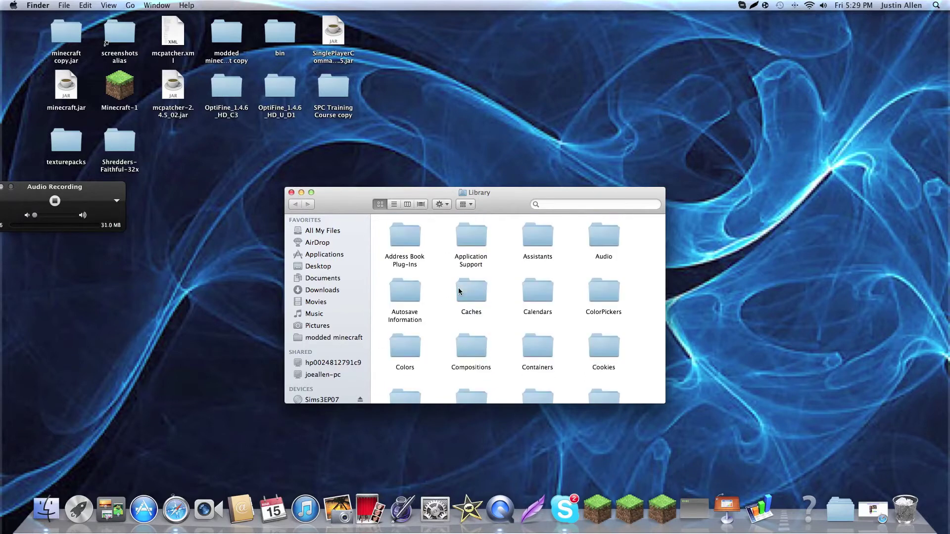
Close Library, briefly open Application Support, and dismiss a Spotlight search for 'applications'.
{"action": "left_click", "coordinate": [291, 192]}
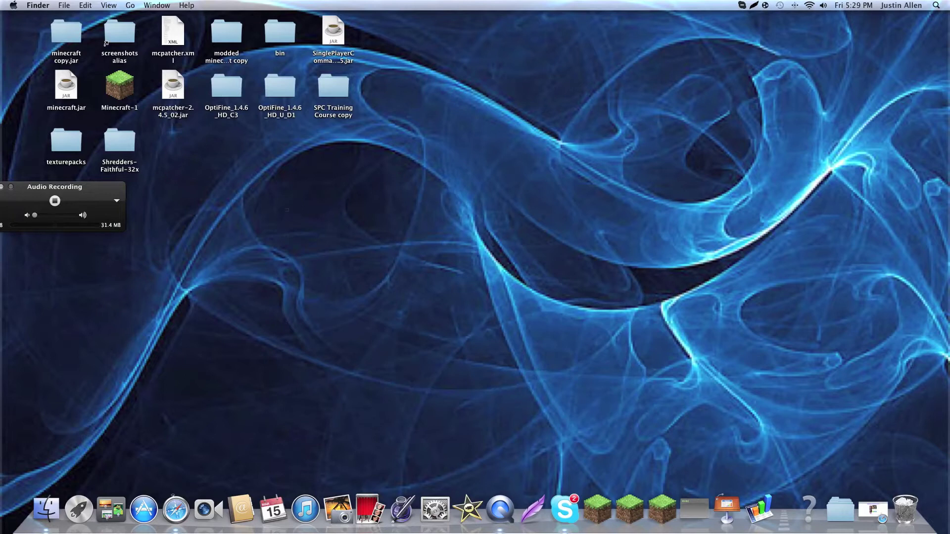
{"action": "left_click", "coordinate": [130, 6]}
{"action": "mouse_move", "coordinate": [213, 161]}
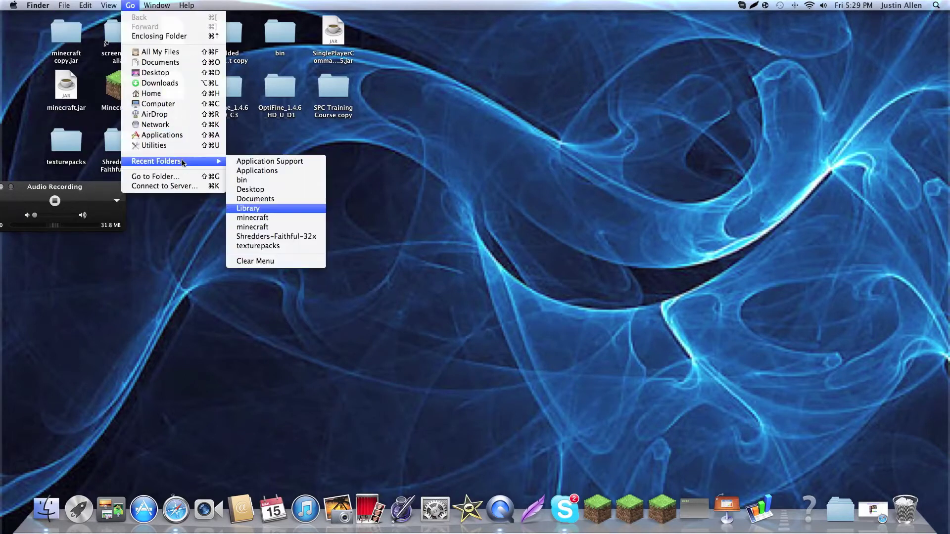
{"action": "left_click", "coordinate": [303, 162]}
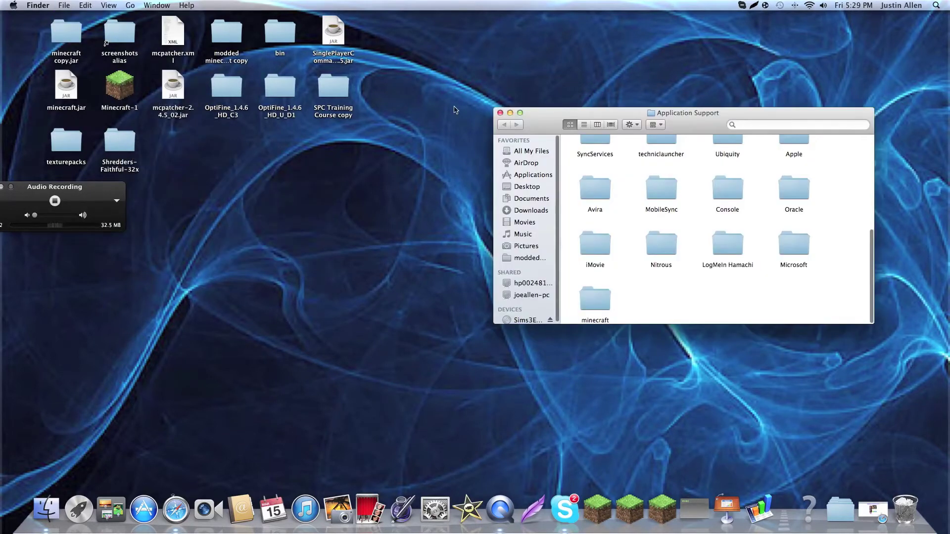
{"action": "left_click", "coordinate": [499, 114]}
{"action": "left_click", "coordinate": [936, 6]}
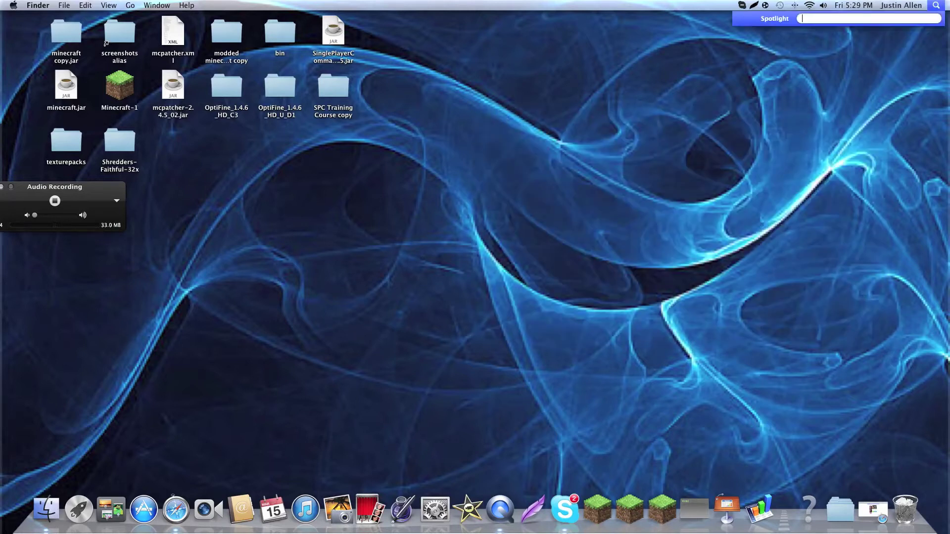
{"action": "type", "text": "applicatio"}
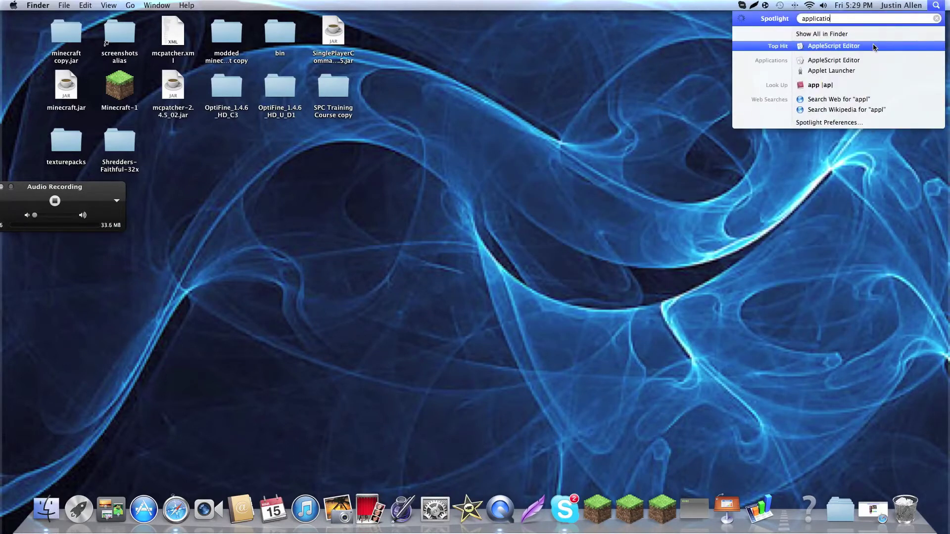
{"action": "type", "text": "ns support"}
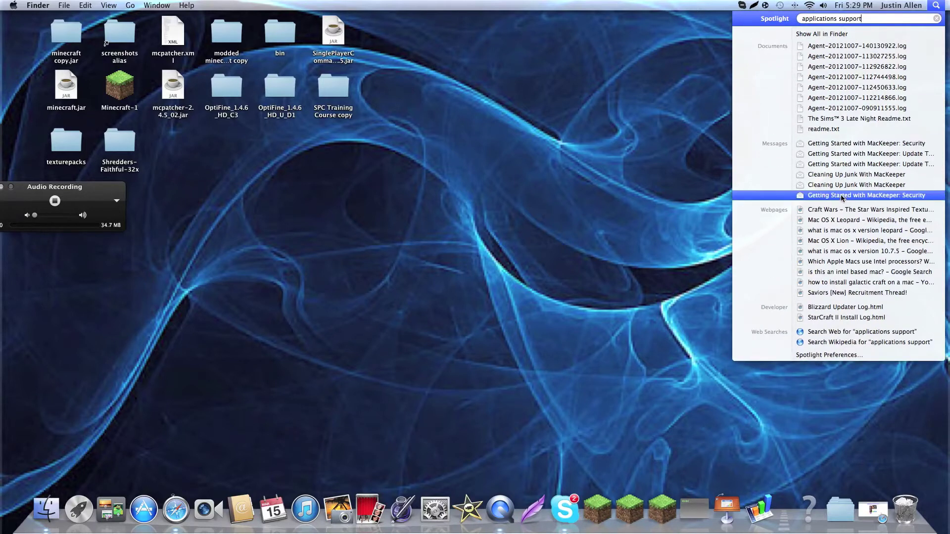
{"action": "left_click", "coordinate": [697, 157]}
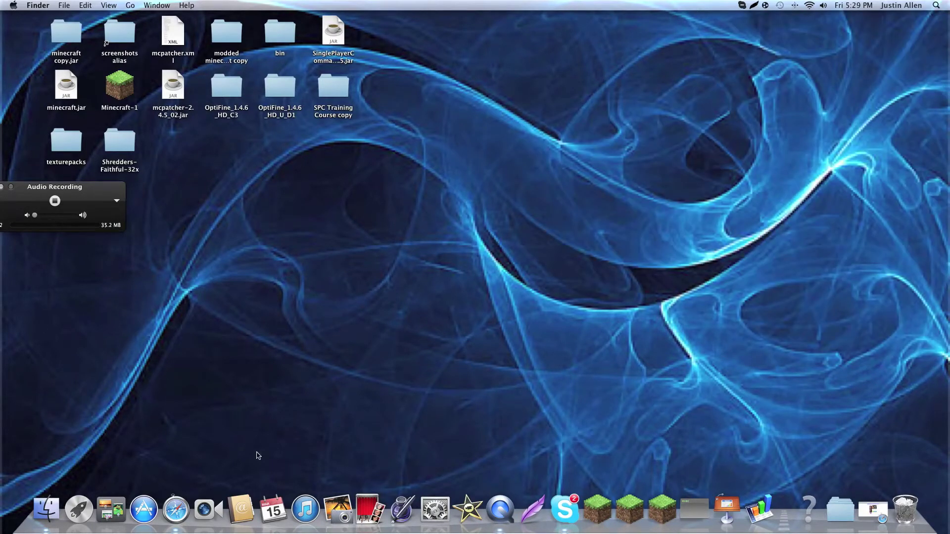
Reopen Application Support from Recent Folders and open its minecraft folder.
{"action": "left_click", "coordinate": [157, 5]}
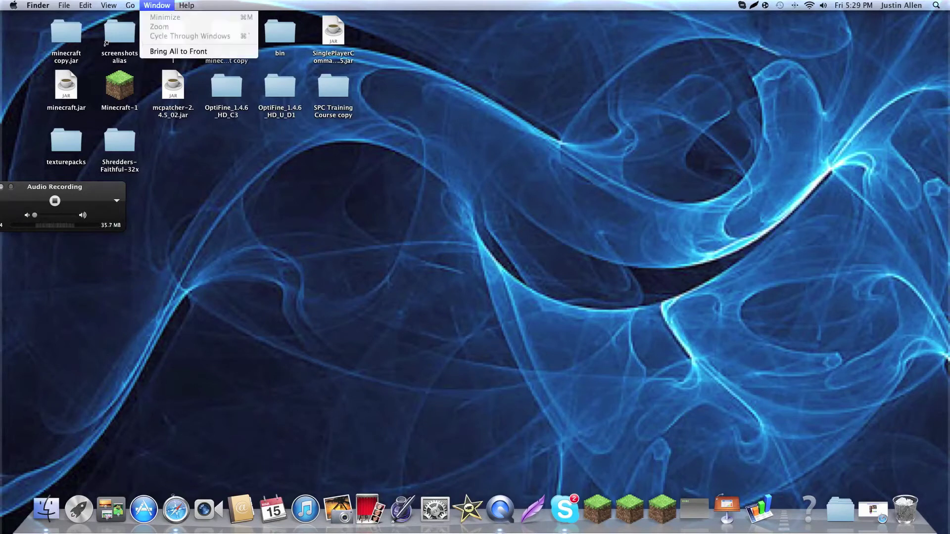
{"action": "mouse_move", "coordinate": [135, 7]}
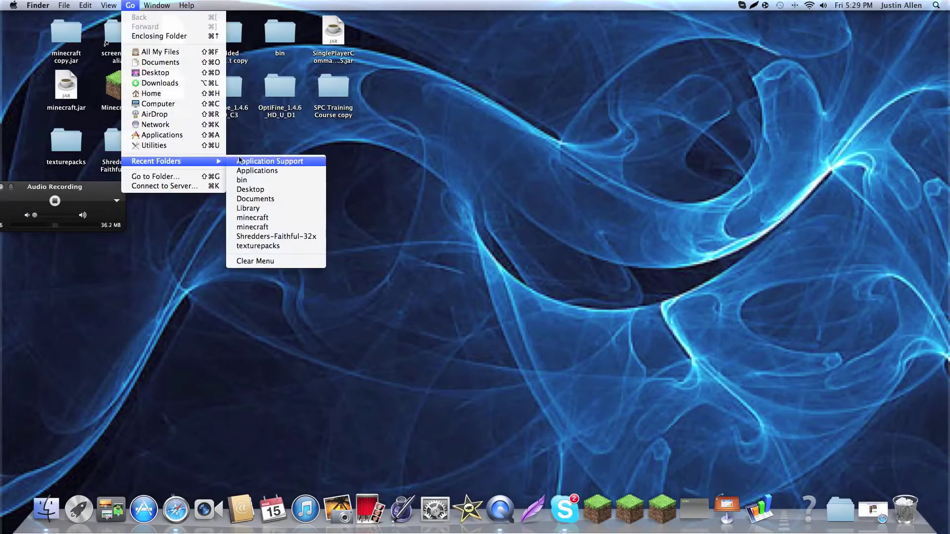
{"action": "left_click", "coordinate": [257, 166]}
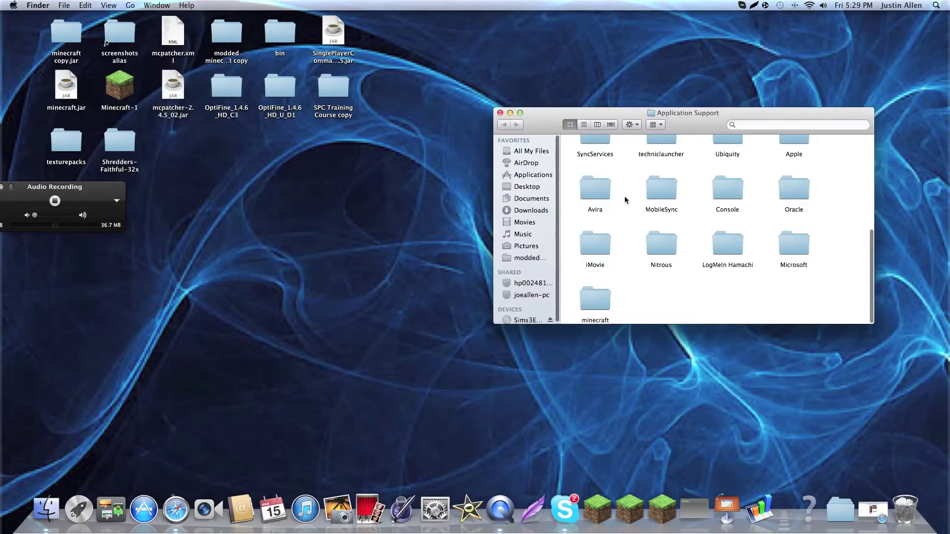
{"action": "scroll", "coordinate": [719, 247], "scroll_direction": "up", "scroll_amount": 3}
{"action": "scroll", "coordinate": [719, 254], "scroll_direction": "up", "scroll_amount": 4}
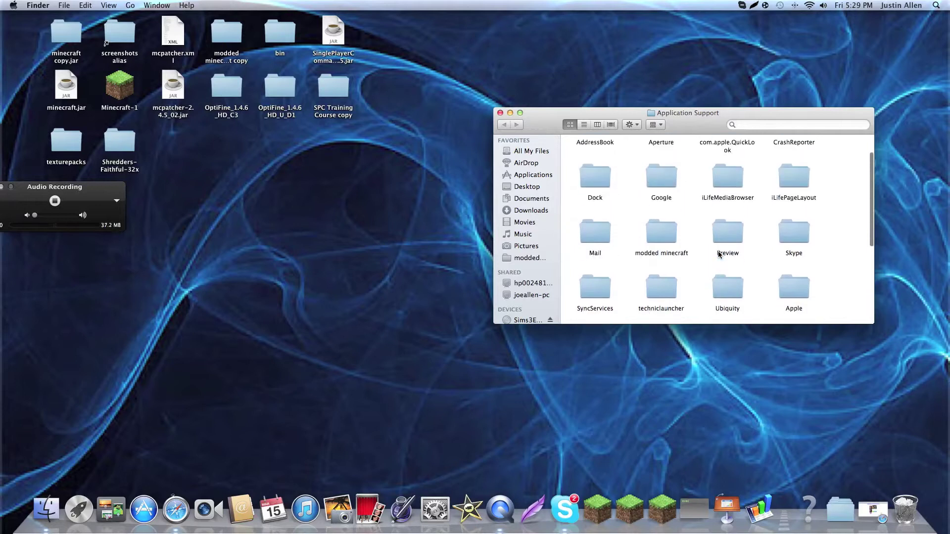
{"action": "scroll", "coordinate": [718, 255], "scroll_direction": "down", "scroll_amount": 5}
{"action": "left_click", "coordinate": [598, 297]}
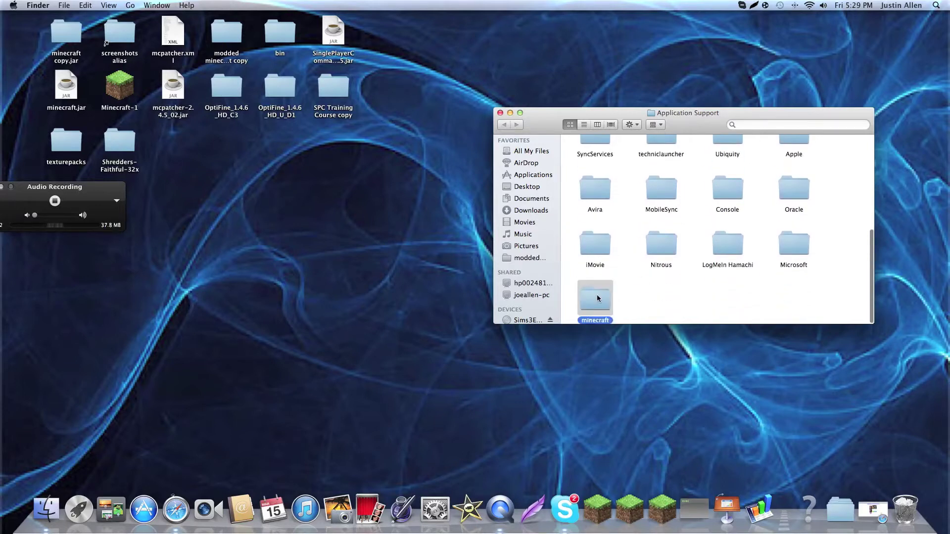
{"action": "double_click", "coordinate": [597, 297]}
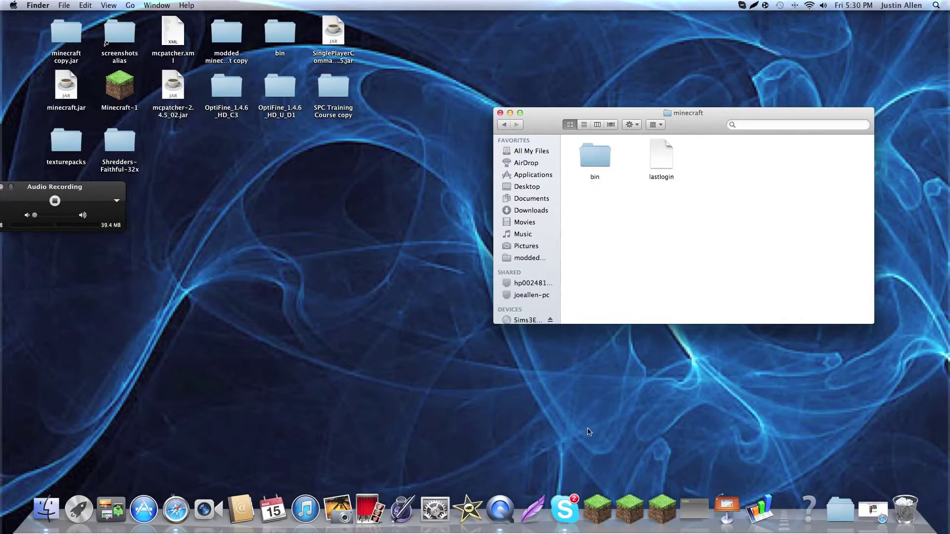
{"action": "left_click", "coordinate": [598, 515]}
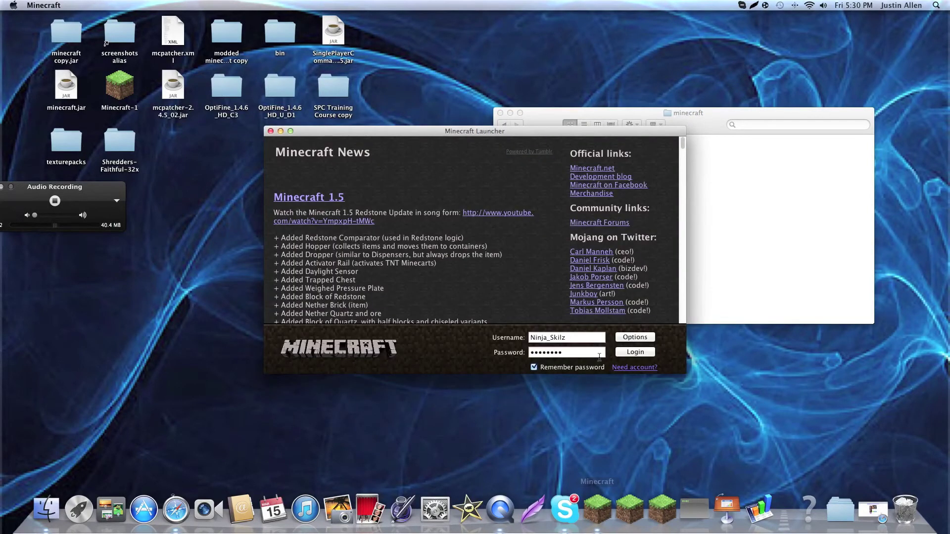
Log in to the launcher, accept the game update, and reposition the loading game window.
{"action": "left_click", "coordinate": [622, 353]}
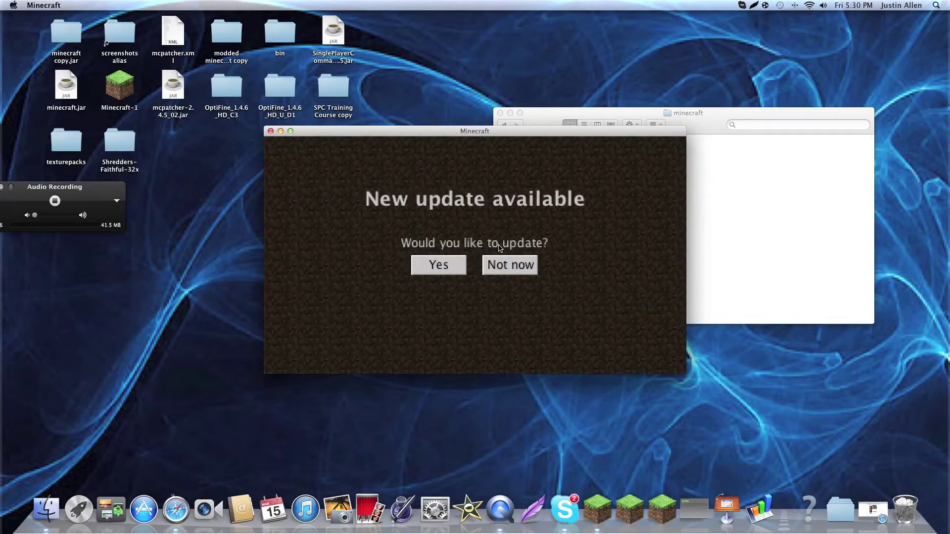
{"action": "left_click", "coordinate": [421, 261]}
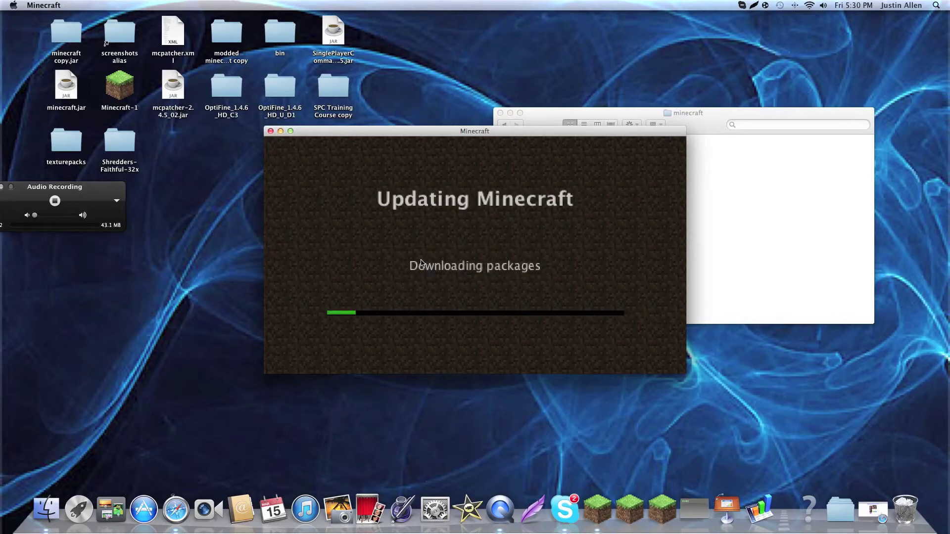
{"action": "left_click_drag", "start_coordinate": [462, 131], "coordinate": [361, 103]}
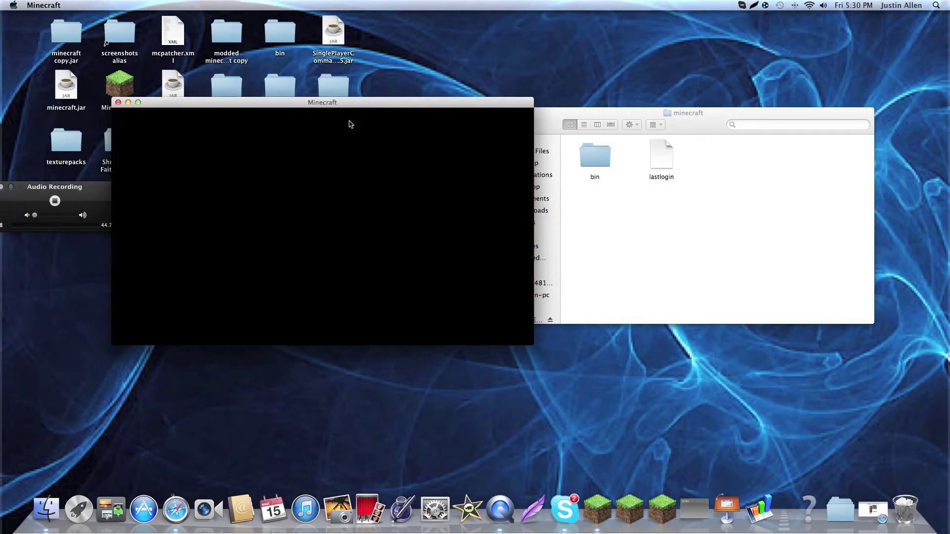
{"action": "left_click_drag", "start_coordinate": [162, 103], "coordinate": [226, 122]}
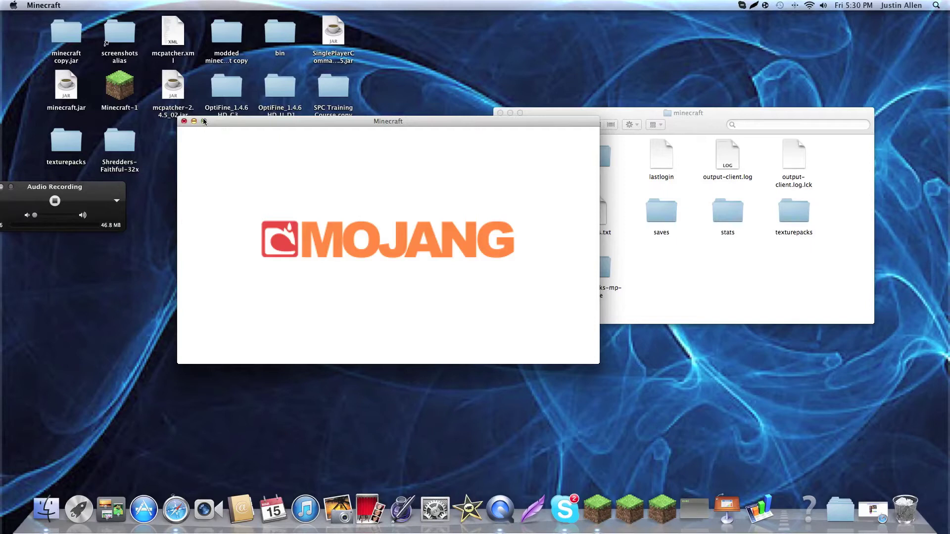
{"action": "left_click_drag", "start_coordinate": [209, 126], "coordinate": [194, 145]}
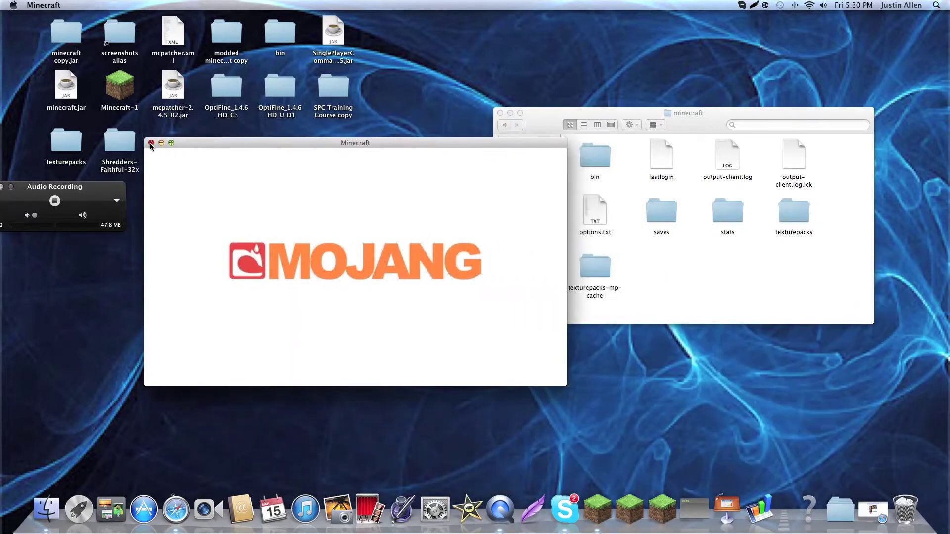
Force quit the stalled Minecraft game from the Apple menu.
{"action": "left_click", "coordinate": [14, 5]}
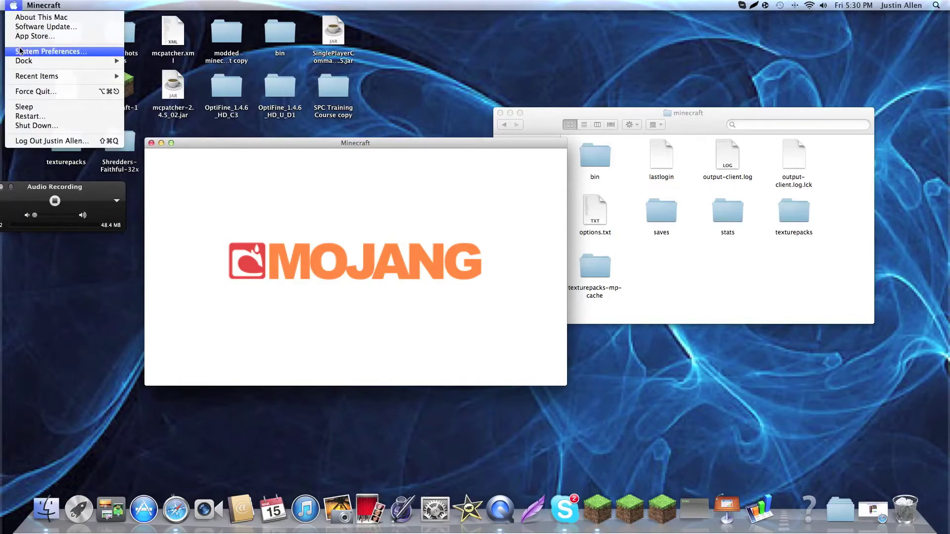
{"action": "left_click", "coordinate": [117, 89]}
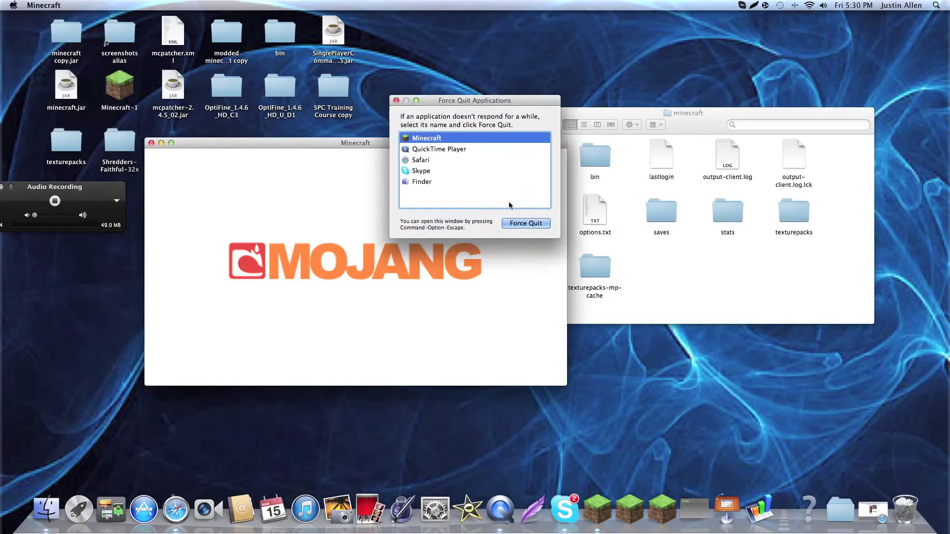
{"action": "left_click", "coordinate": [523, 223]}
{"action": "left_click", "coordinate": [541, 154]}
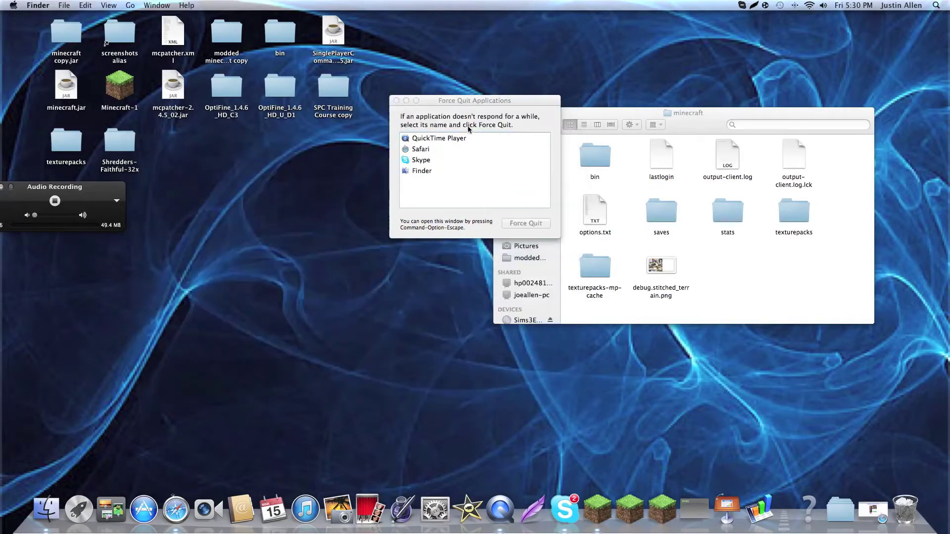
{"action": "left_click", "coordinate": [396, 101]}
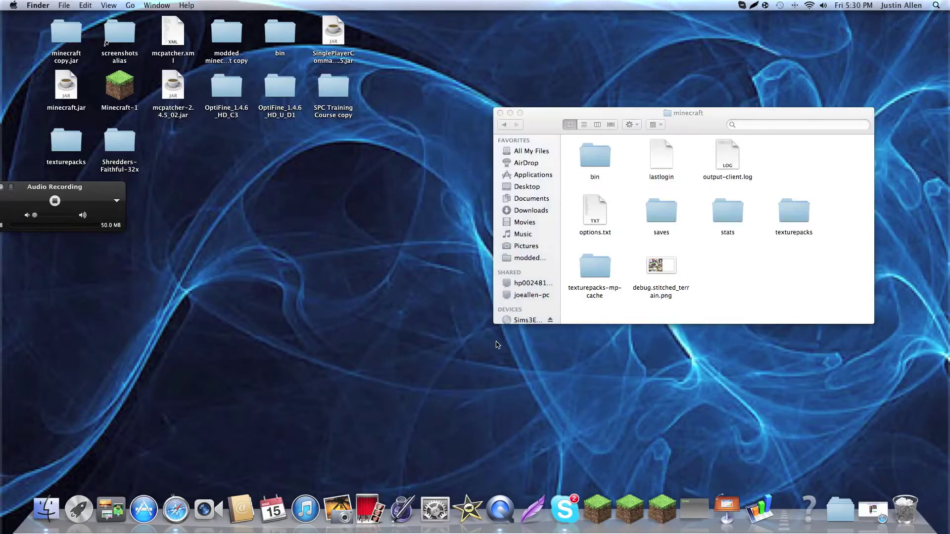
Relaunch Minecraft, log in to the title screen, then quit the game.
{"action": "left_click", "coordinate": [596, 518]}
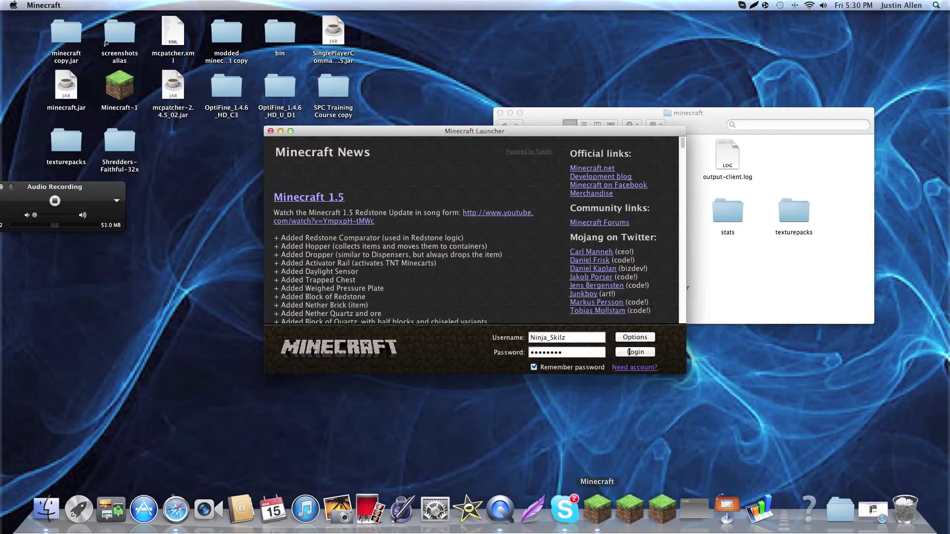
{"action": "left_click", "coordinate": [629, 350]}
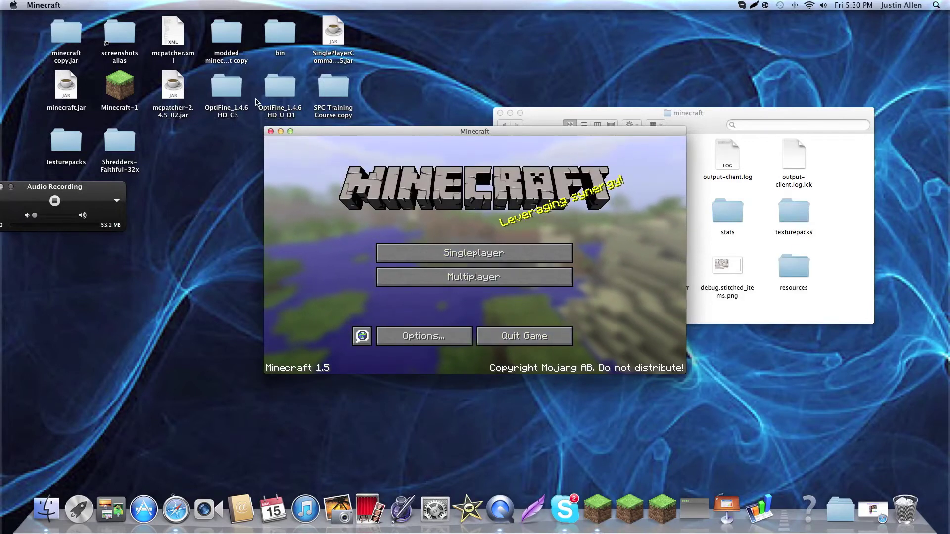
{"action": "left_click", "coordinate": [270, 131]}
{"action": "left_click_drag", "start_coordinate": [712, 115], "coordinate": [553, 122]}
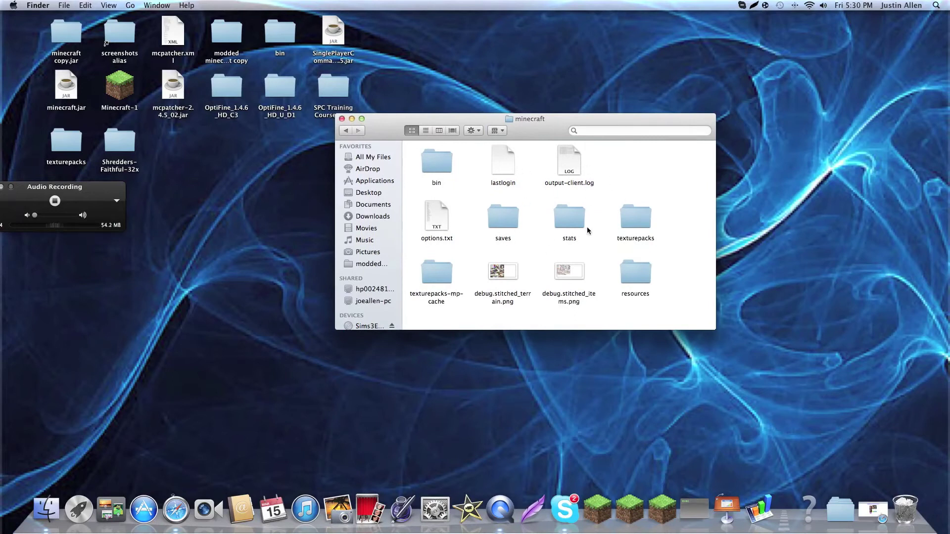
Open the bin folder and change minecraft.jar's extension to .zip through Get Info.
{"action": "double_click", "coordinate": [428, 169]}
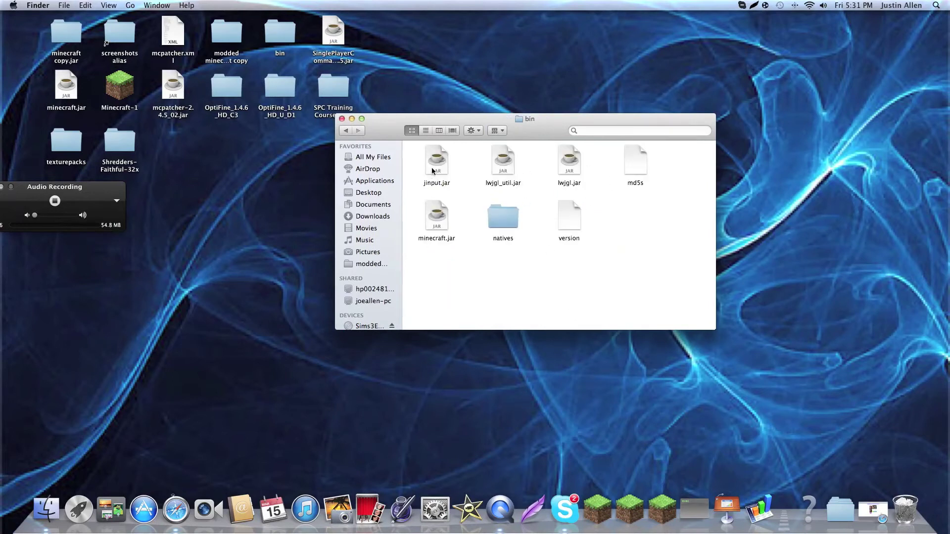
{"action": "left_click_drag", "start_coordinate": [505, 119], "coordinate": [556, 117]}
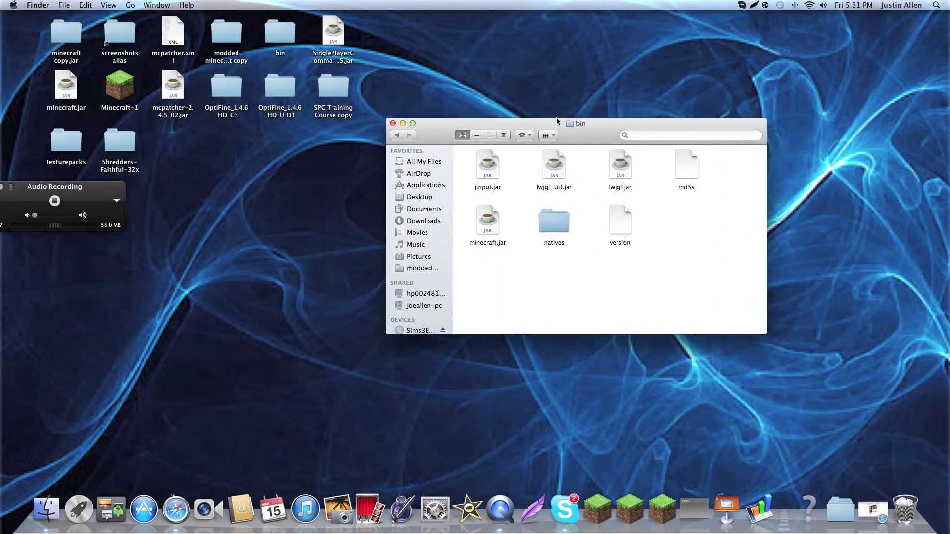
{"action": "left_click", "coordinate": [506, 243]}
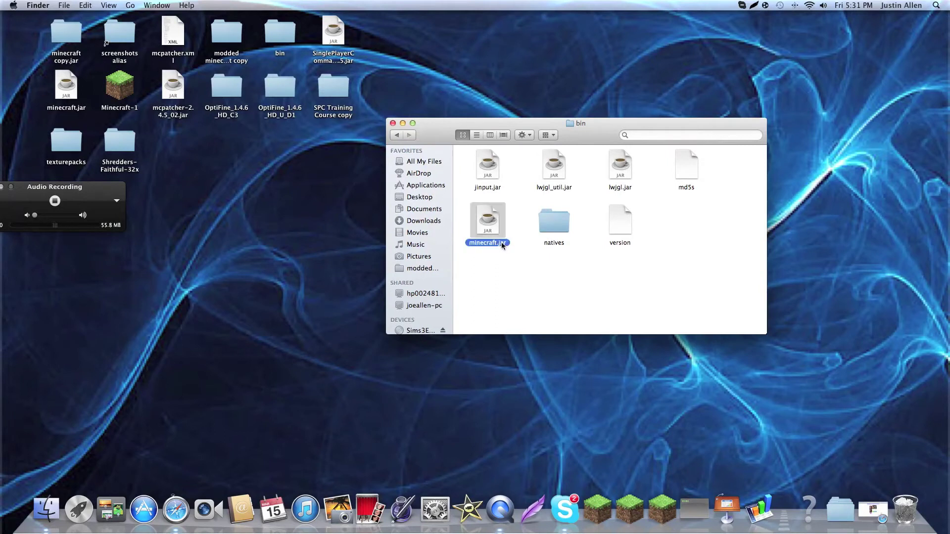
{"action": "right_click", "coordinate": [501, 243]}
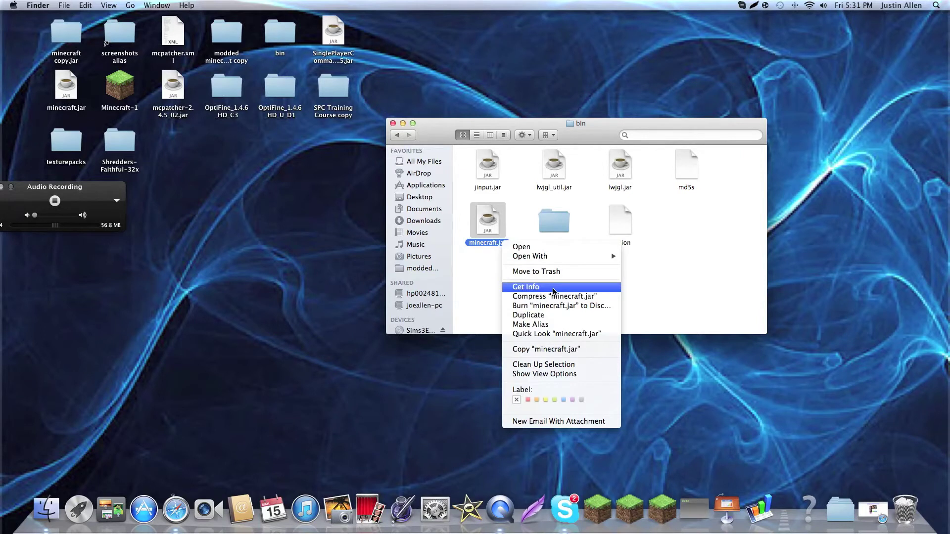
{"action": "left_click", "coordinate": [553, 290]}
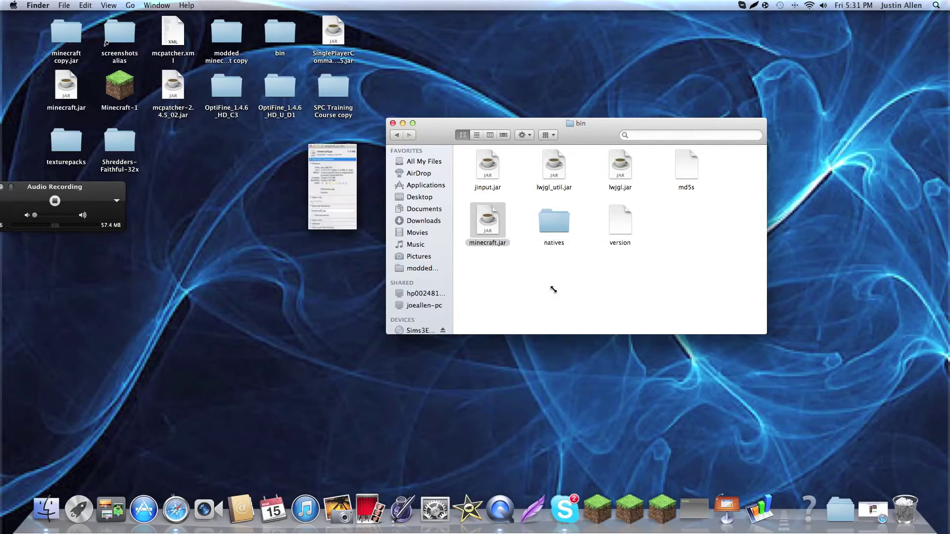
{"action": "left_click", "coordinate": [100, 193]}
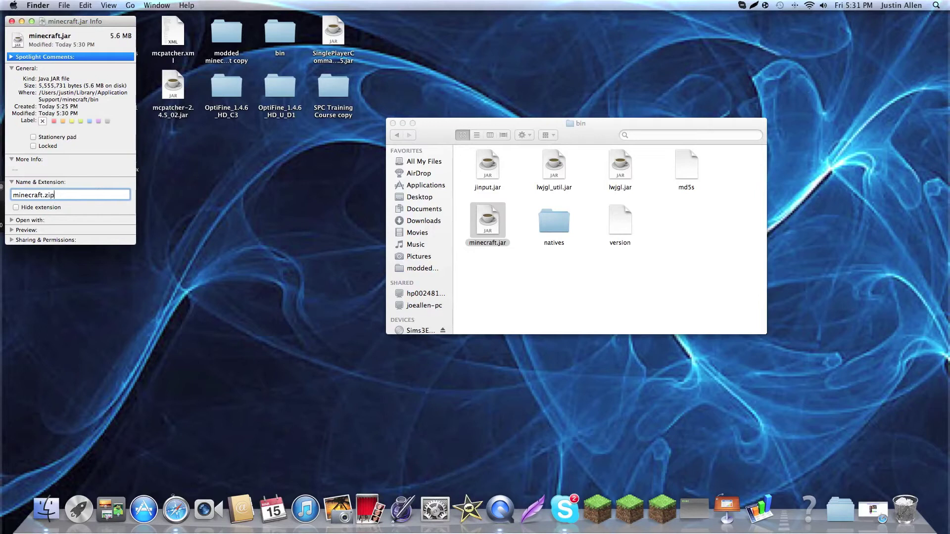
{"action": "left_click", "coordinate": [12, 21]}
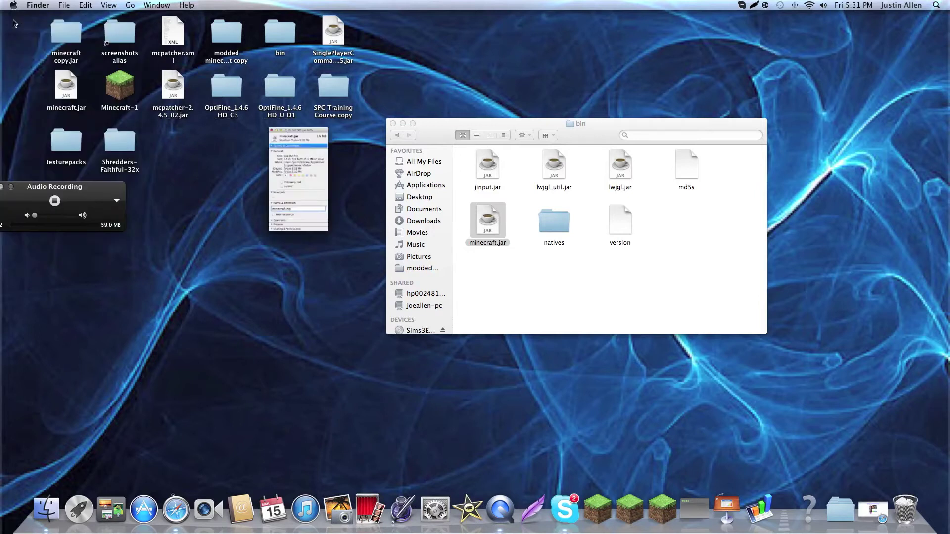
{"action": "left_click", "coordinate": [546, 175]}
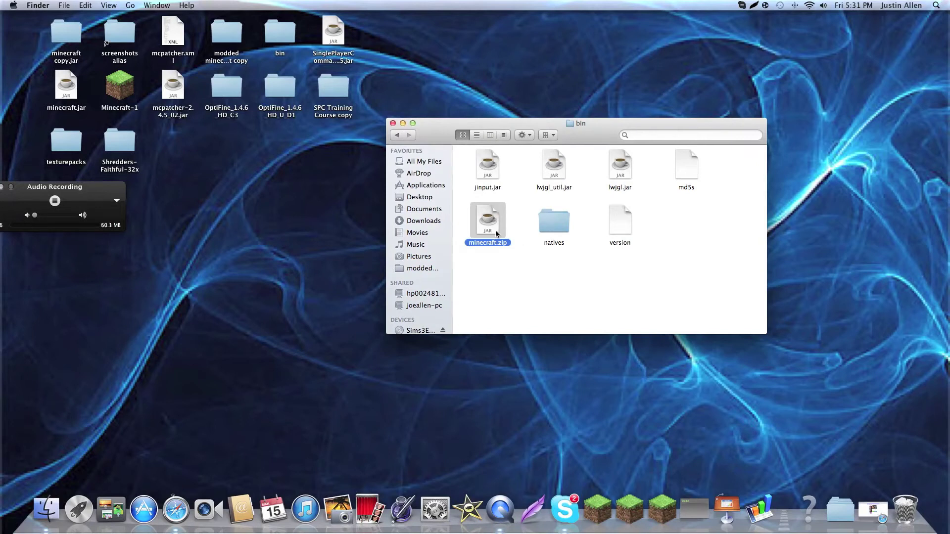
{"action": "left_click", "coordinate": [517, 271]}
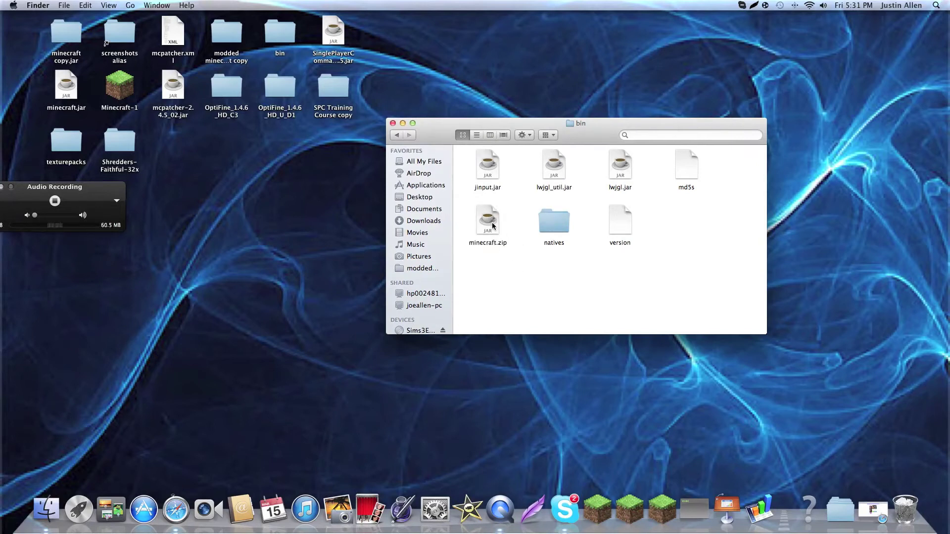
Extract minecraft.zip and move the resulting minecraft folder clear of the zip.
{"action": "double_click", "coordinate": [493, 226]}
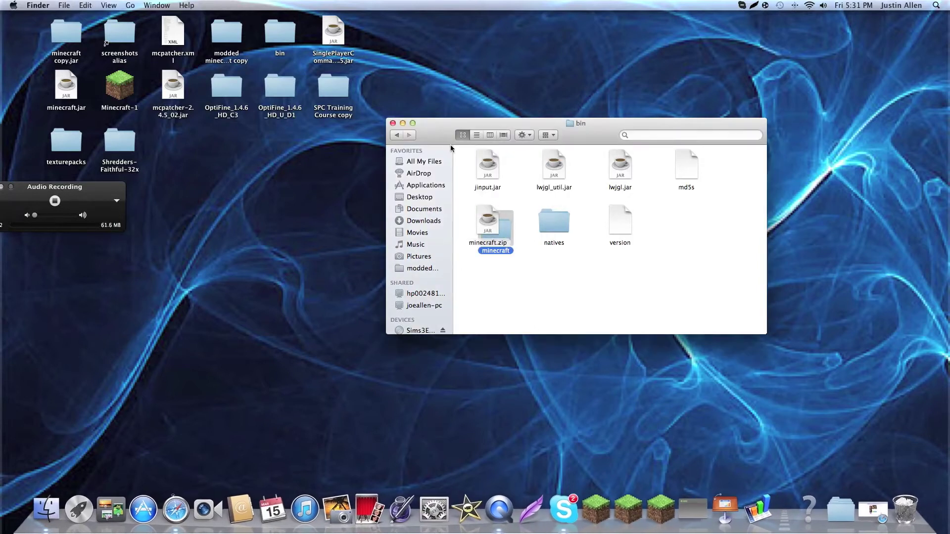
{"action": "left_click_drag", "start_coordinate": [502, 235], "coordinate": [550, 286]}
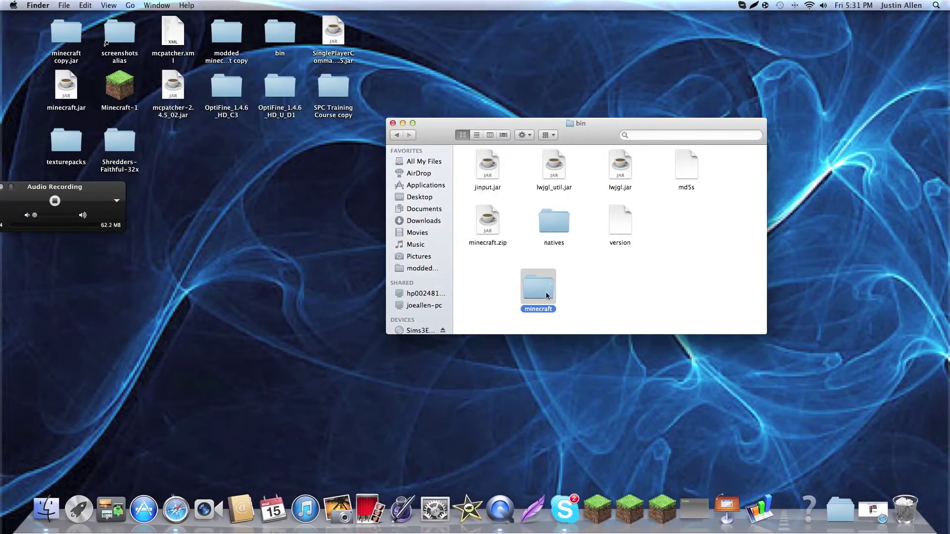
{"action": "right_click", "coordinate": [546, 295]}
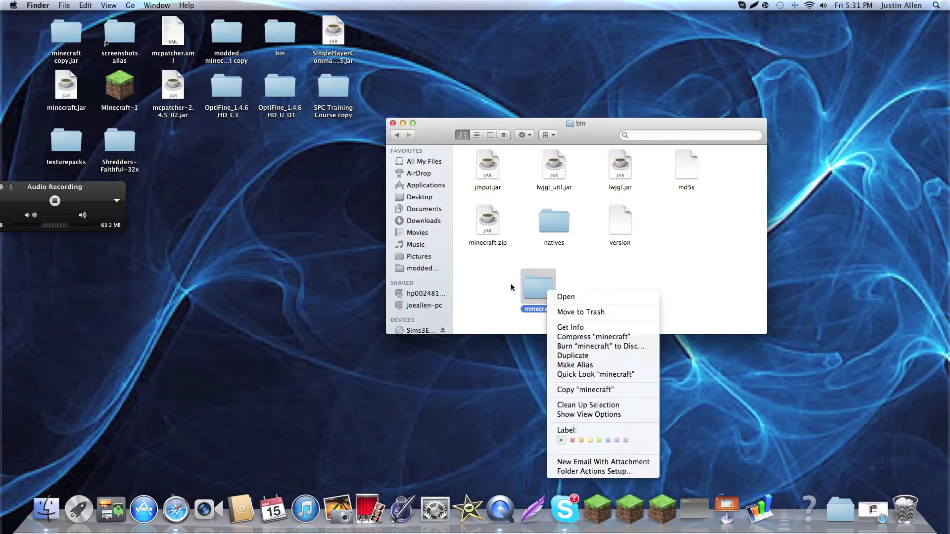
{"action": "left_click", "coordinate": [491, 308]}
{"action": "left_click", "coordinate": [490, 305]}
Rename the extracted folder to minecraft.jar via Get Info and drag minecraft.zip to Trash.
{"action": "right_click", "coordinate": [541, 291]}
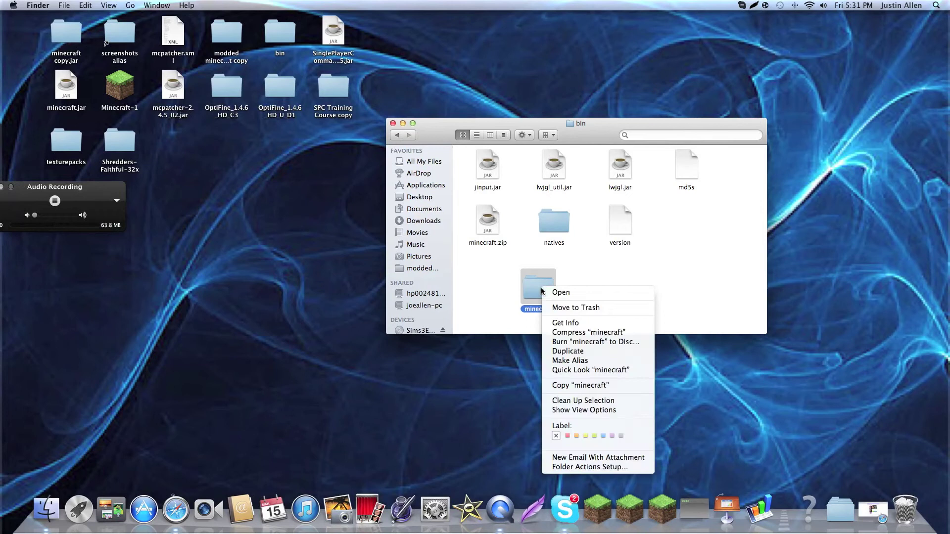
{"action": "left_click", "coordinate": [156, 153]}
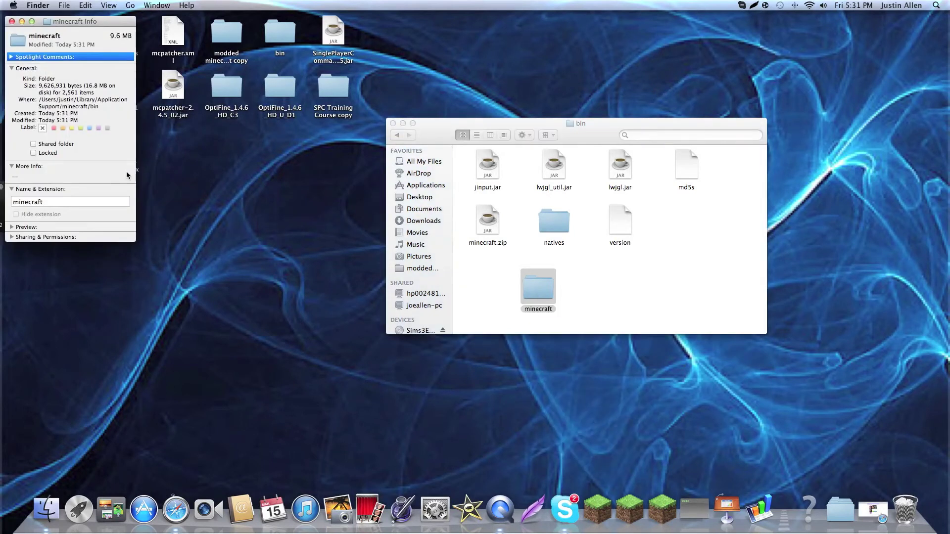
{"action": "left_click", "coordinate": [94, 201]}
{"action": "left_click", "coordinate": [12, 22]}
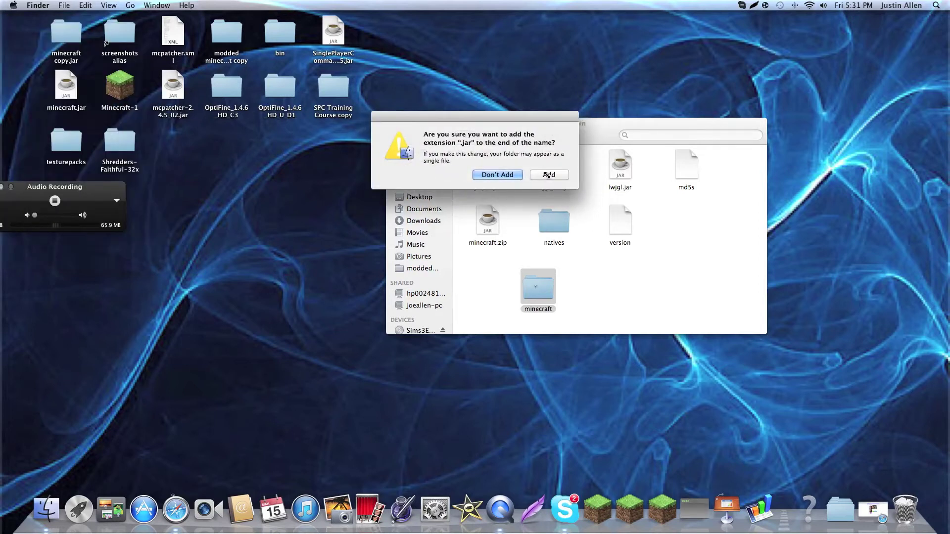
{"action": "left_click", "coordinate": [557, 176]}
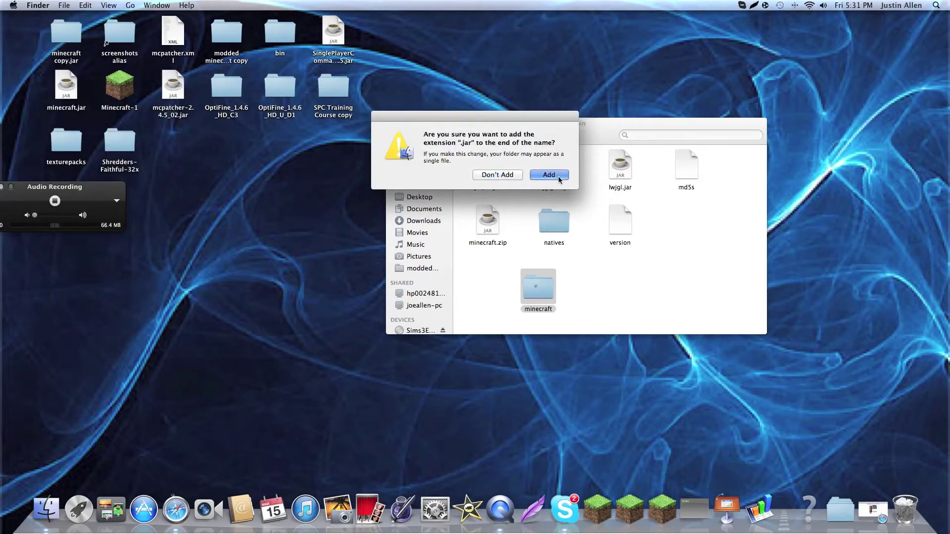
{"action": "left_click_drag", "start_coordinate": [491, 229], "coordinate": [908, 510]}
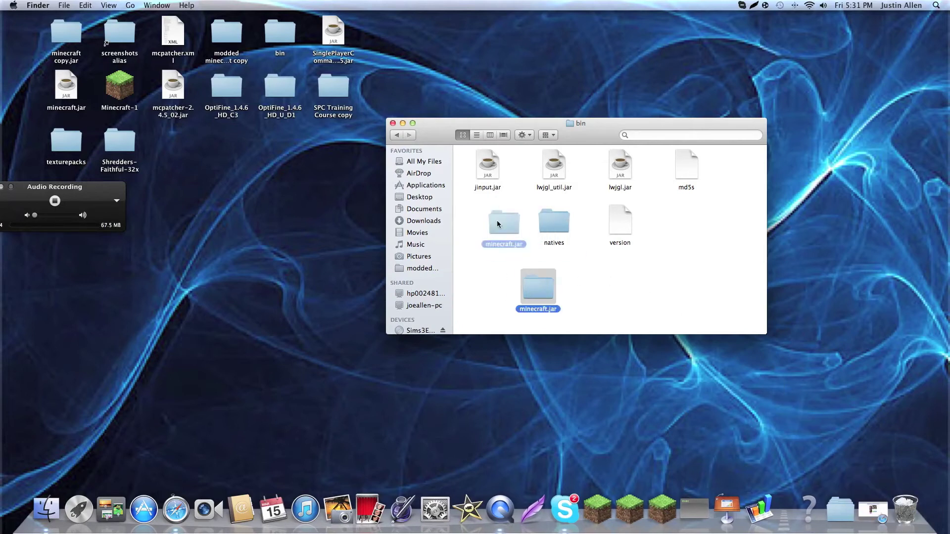
Open the minecraft.jar folder and clean up its icons by name.
{"action": "left_click", "coordinate": [540, 284]}
{"action": "double_click", "coordinate": [491, 228]}
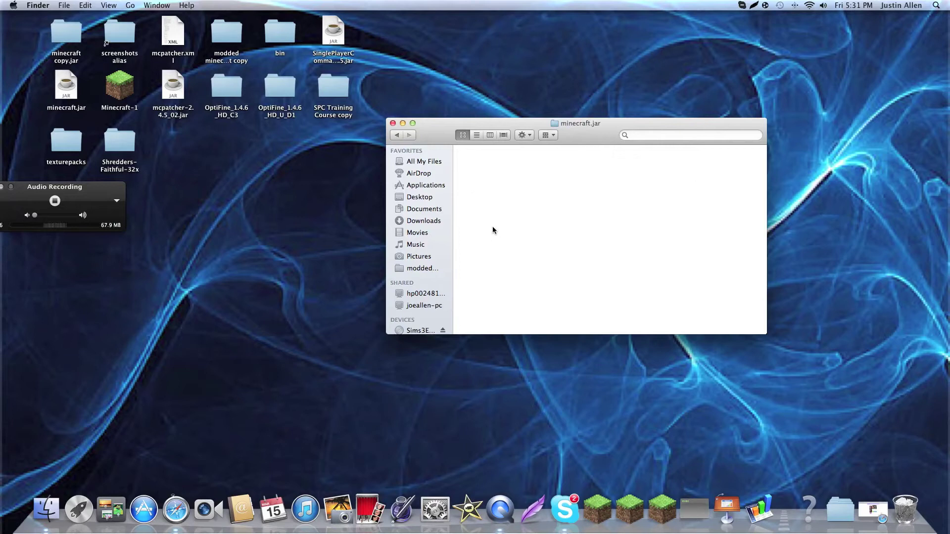
{"action": "scroll", "coordinate": [584, 232], "scroll_direction": "down", "scroll_amount": 10}
{"action": "scroll", "coordinate": [593, 241], "scroll_direction": "up", "scroll_amount": 15}
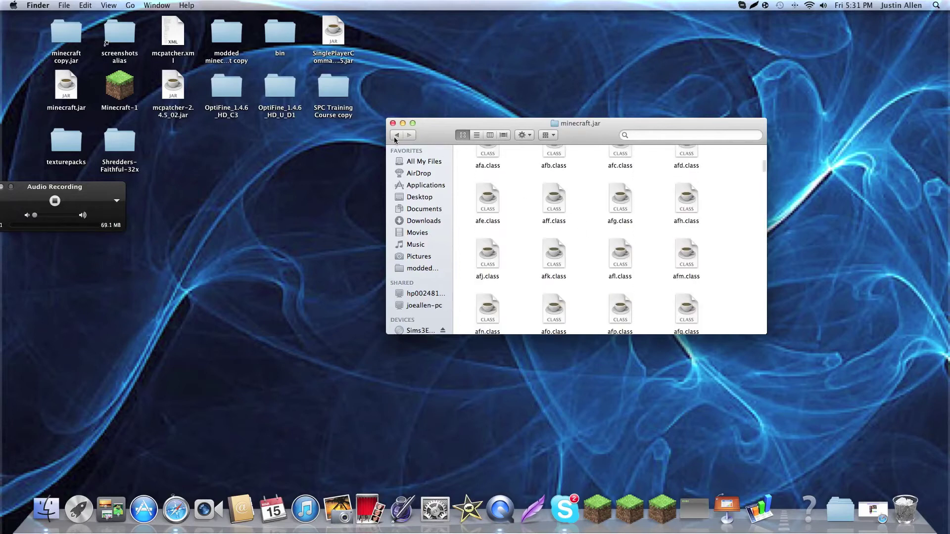
{"action": "right_click", "coordinate": [529, 215]}
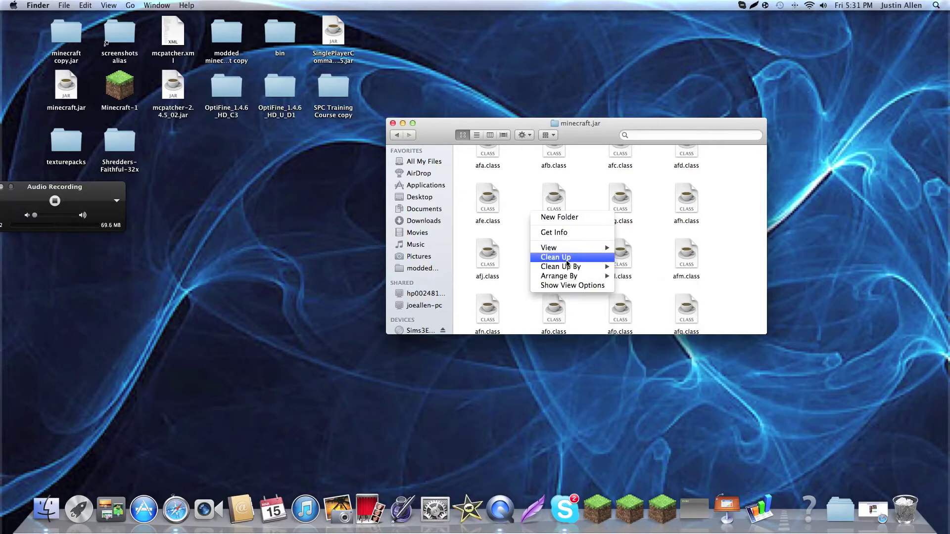
{"action": "mouse_move", "coordinate": [602, 268]}
{"action": "left_click", "coordinate": [638, 276]}
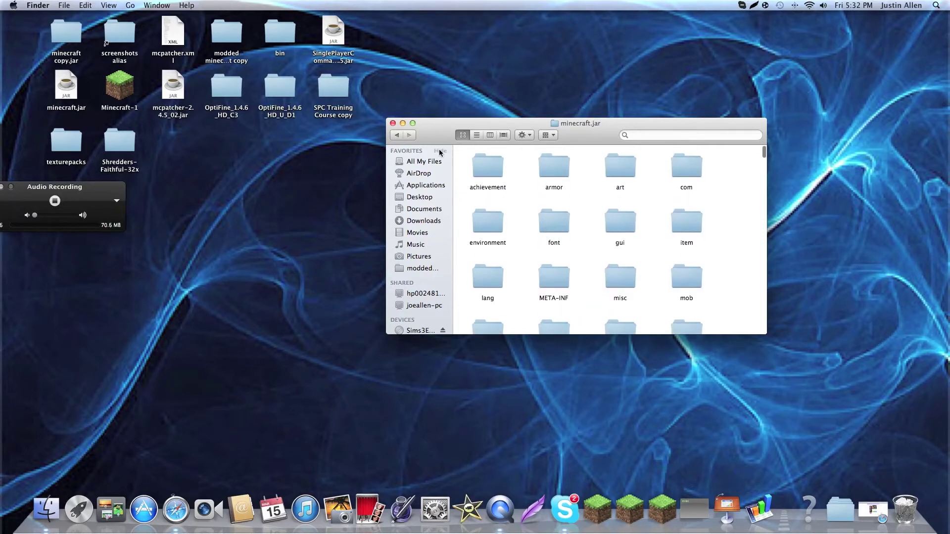
Close the minecraft.jar window, then move the OptiFine_1-5 folder from Downloads to the desktop and open it.
{"action": "left_click", "coordinate": [392, 123]}
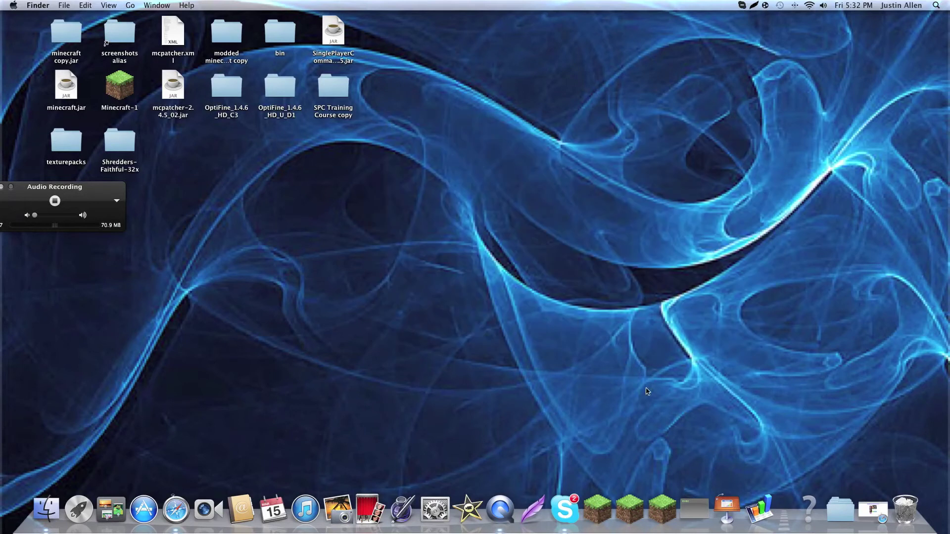
{"action": "left_click", "coordinate": [847, 511]}
{"action": "left_click", "coordinate": [841, 509]}
{"action": "left_click_drag", "start_coordinate": [644, 320], "coordinate": [652, 337]}
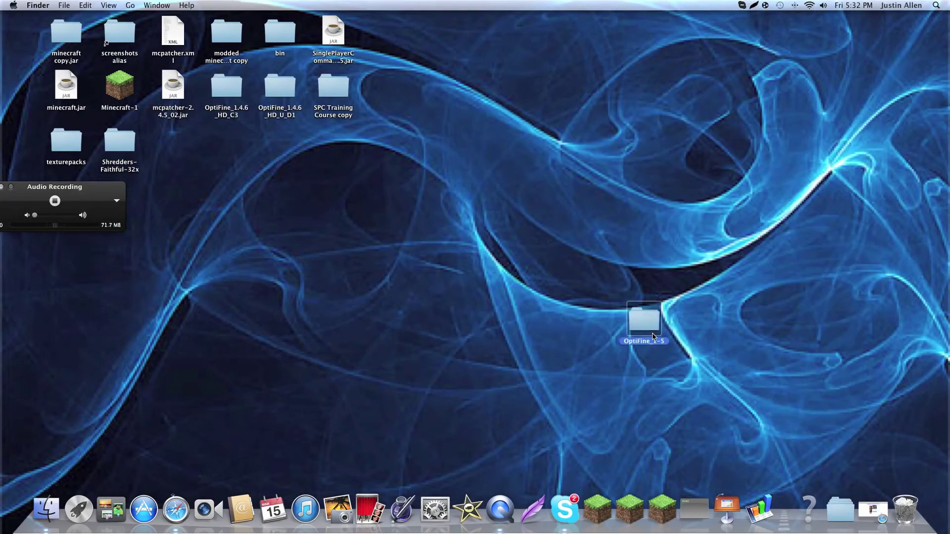
{"action": "double_click", "coordinate": [654, 323]}
Select every file in OptiFine_1-5 and copy all 68 items.
{"action": "scroll", "coordinate": [467, 310], "scroll_direction": "down", "scroll_amount": 10}
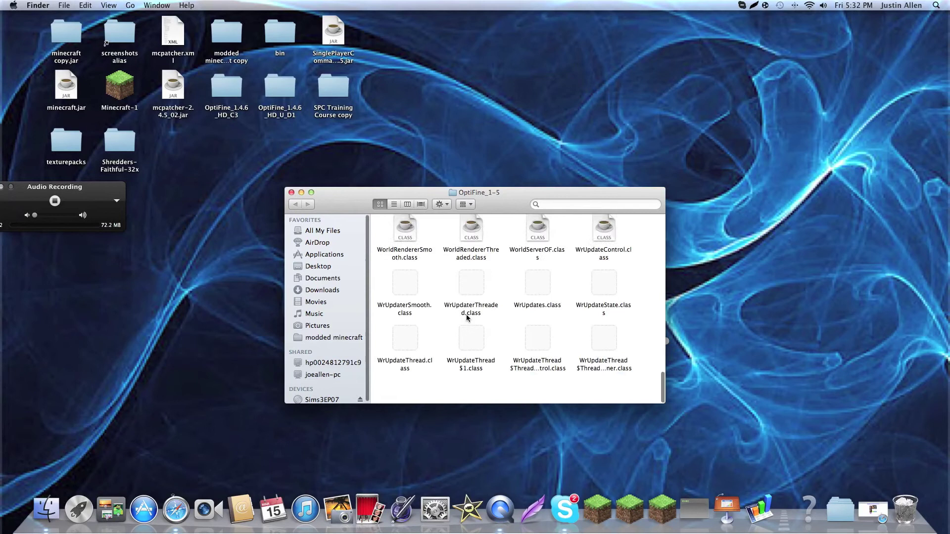
{"action": "scroll", "coordinate": [465, 316], "scroll_direction": "up", "scroll_amount": 15}
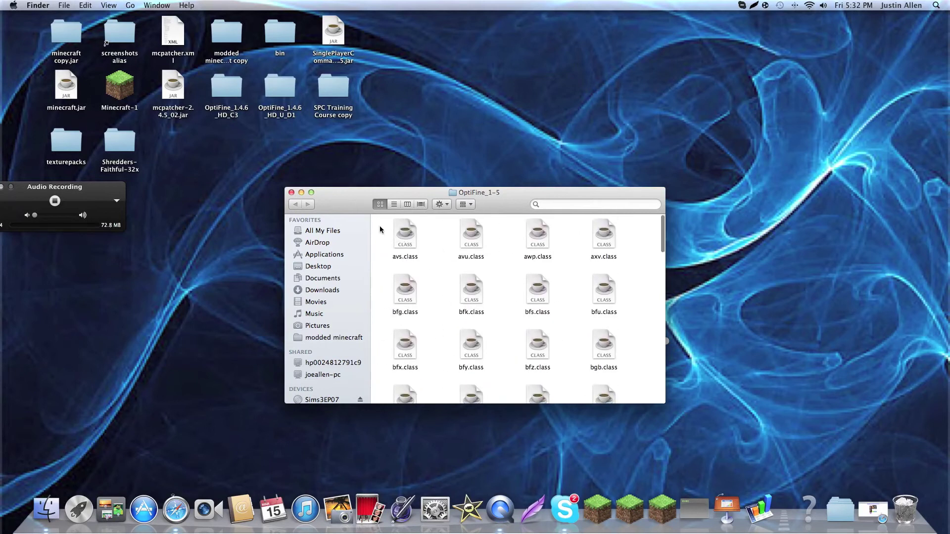
{"action": "left_click_drag", "start_coordinate": [388, 239], "coordinate": [642, 450]}
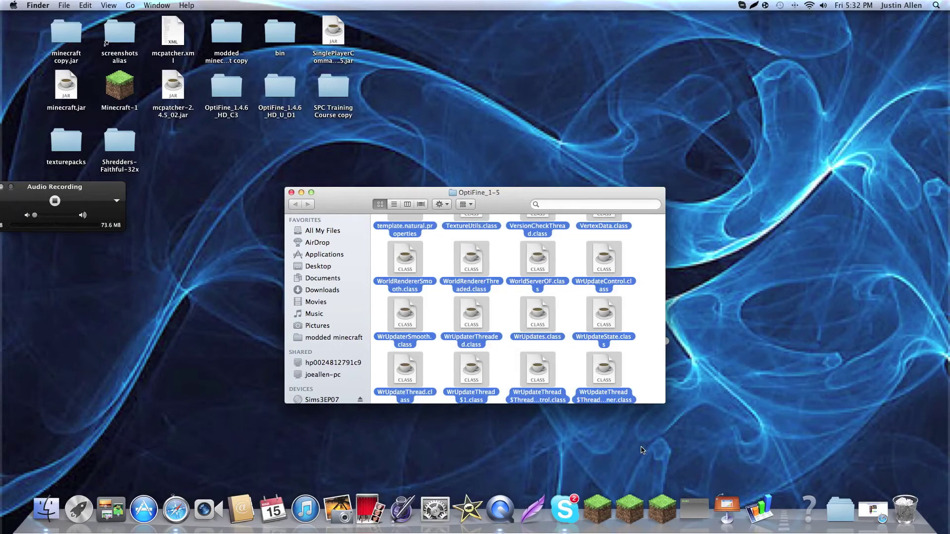
{"action": "right_click", "coordinate": [614, 360]}
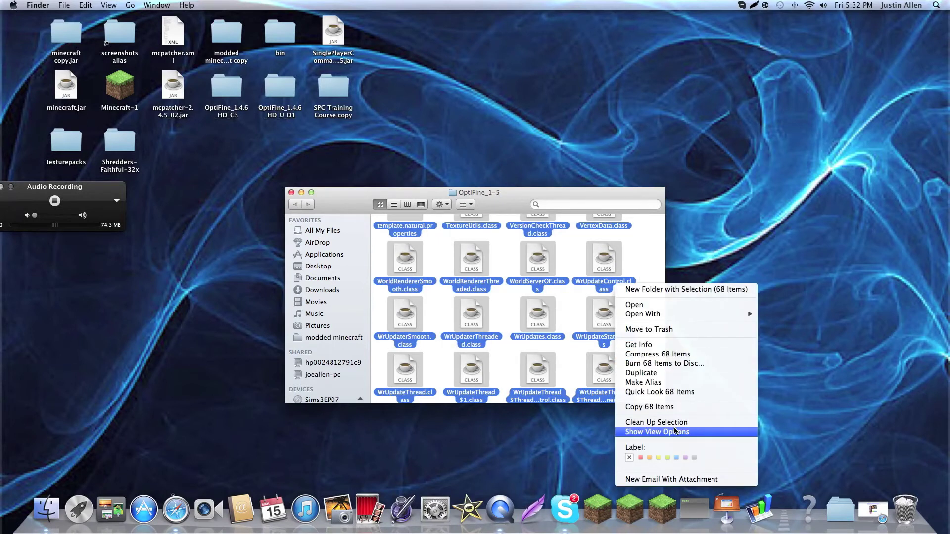
{"action": "left_click", "coordinate": [653, 407]}
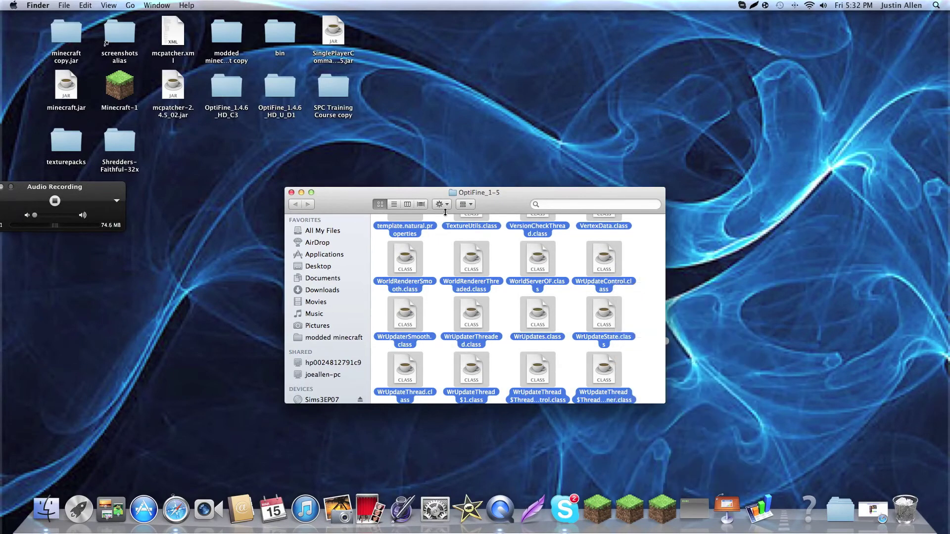
Close OptiFine_1-5 and go through Application Support to minecraft > bin > minecraft.jar.
{"action": "left_click", "coordinate": [291, 193]}
{"action": "left_click", "coordinate": [130, 5]}
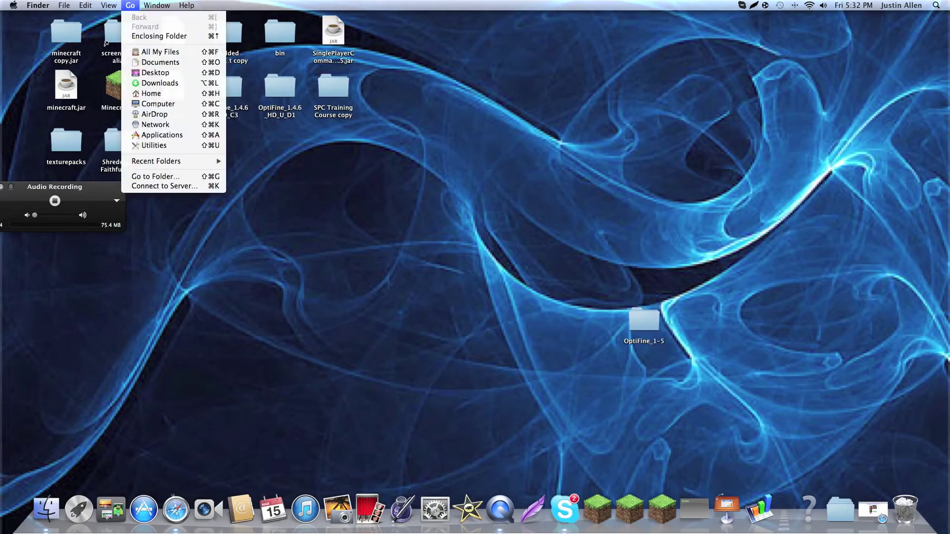
{"action": "mouse_move", "coordinate": [210, 162]}
{"action": "left_click", "coordinate": [273, 165]}
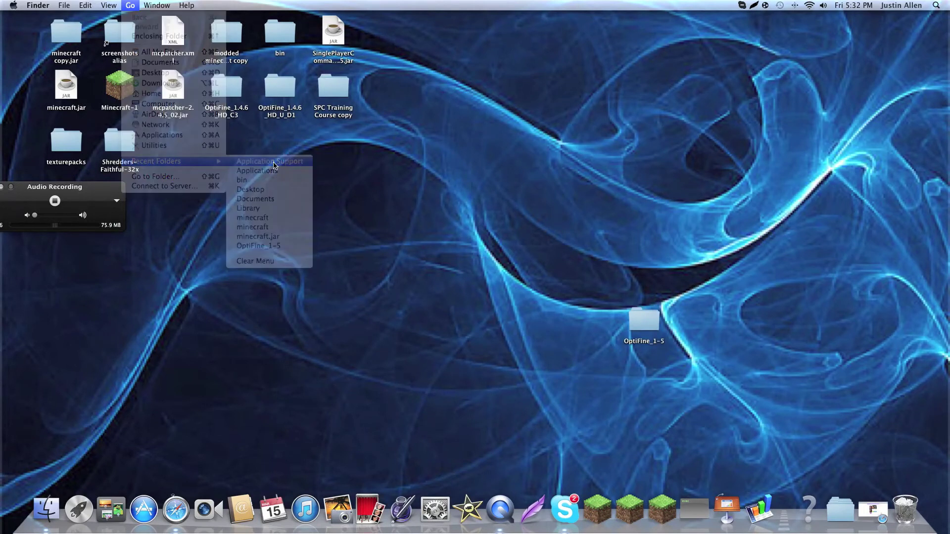
{"action": "double_click", "coordinate": [601, 298]}
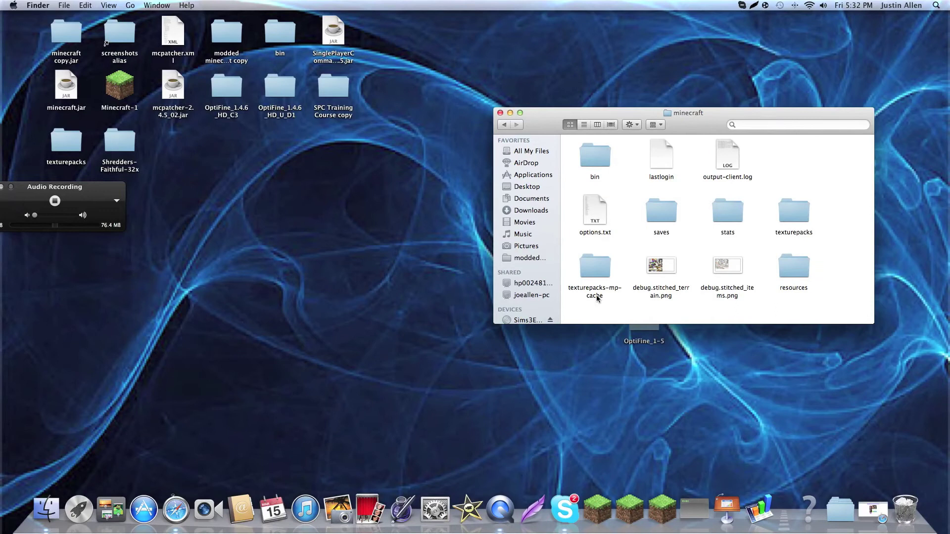
{"action": "double_click", "coordinate": [600, 153]}
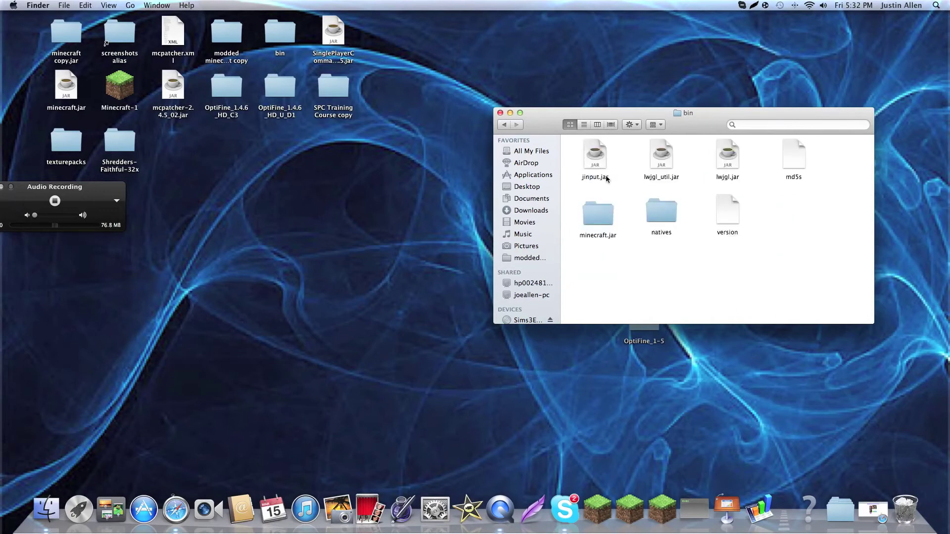
{"action": "double_click", "coordinate": [598, 222]}
Paste the OptiFine files into minecraft.jar, replacing the existing class files, and check the result.
{"action": "right_click", "coordinate": [842, 207]}
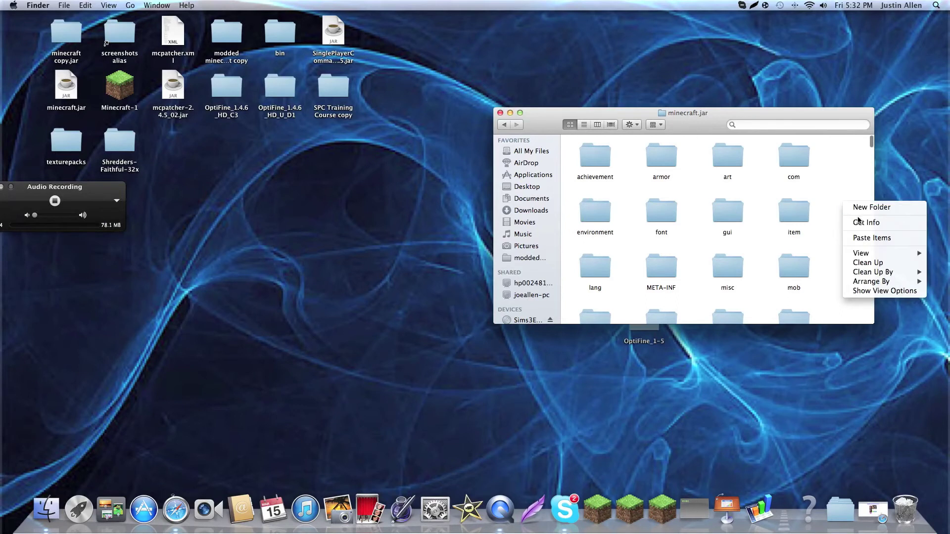
{"action": "left_click", "coordinate": [873, 241]}
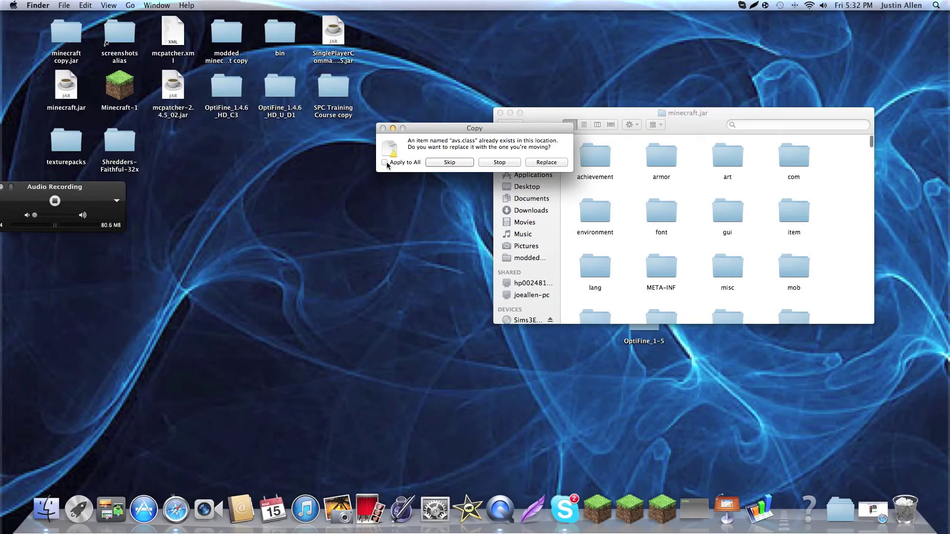
{"action": "left_click", "coordinate": [546, 162]}
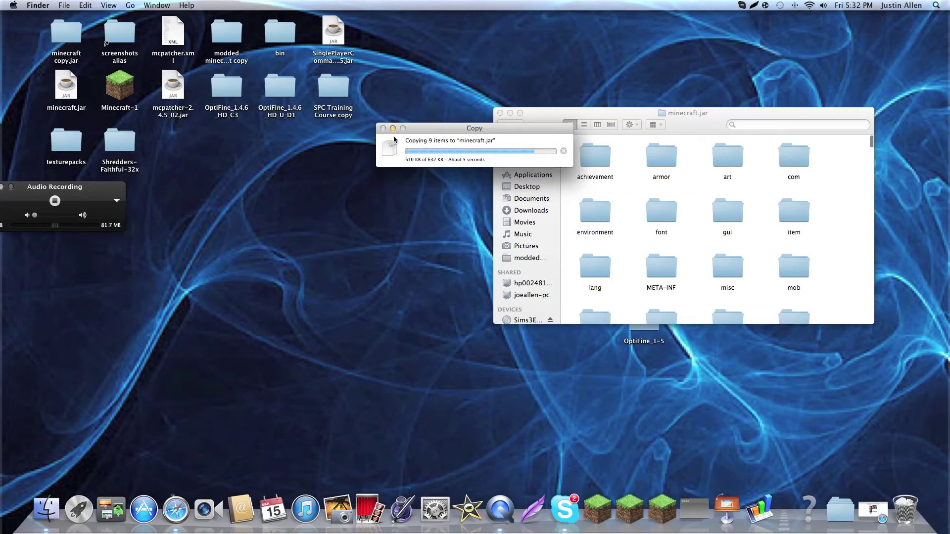
{"action": "left_click_drag", "start_coordinate": [544, 115], "coordinate": [469, 94]}
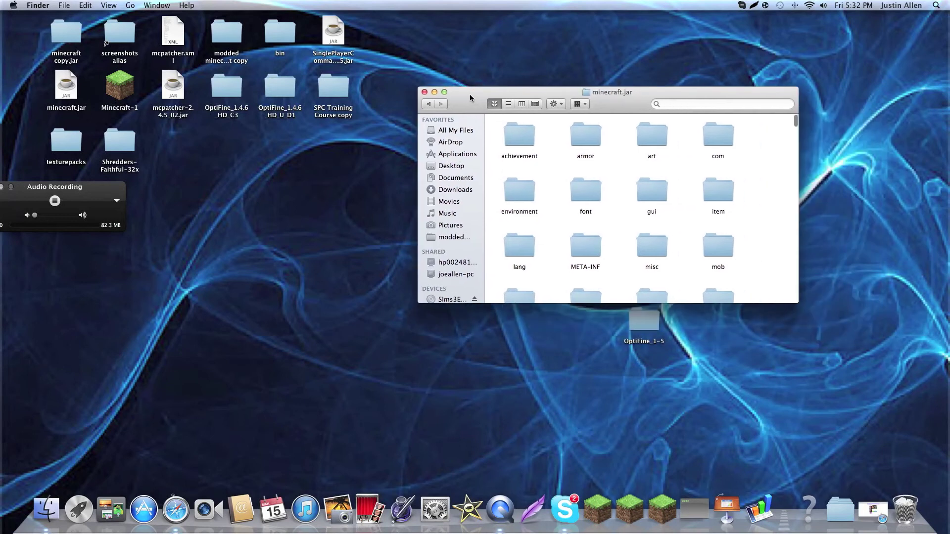
{"action": "scroll", "coordinate": [607, 209], "scroll_direction": "down", "scroll_amount": 15}
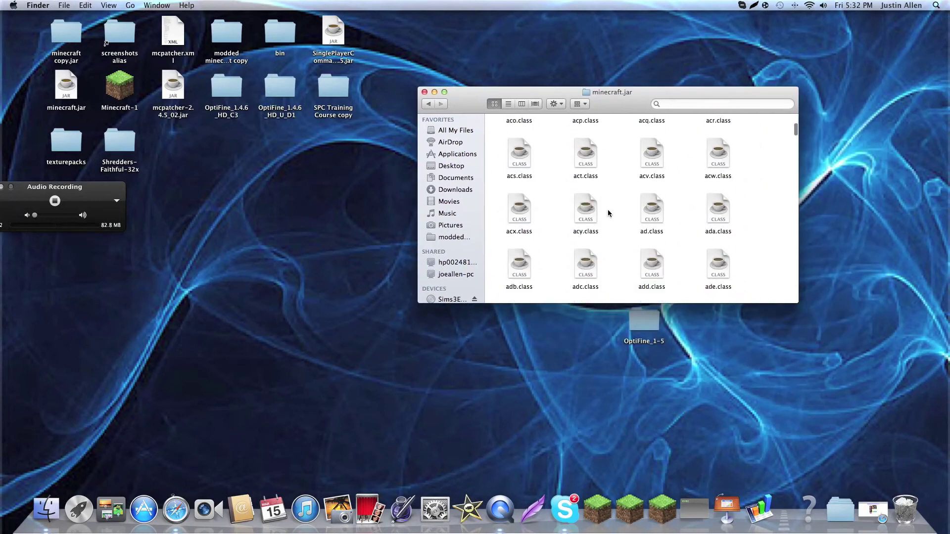
Close the minecraft.jar window, start Minecraft from the Dock and log in with the saved credentials.
{"action": "left_click", "coordinate": [424, 92]}
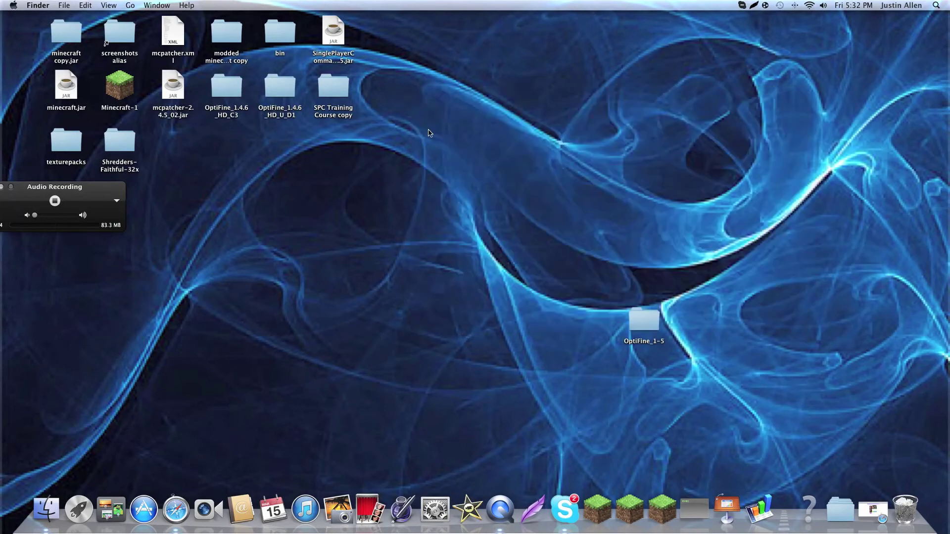
{"action": "left_click", "coordinate": [597, 508]}
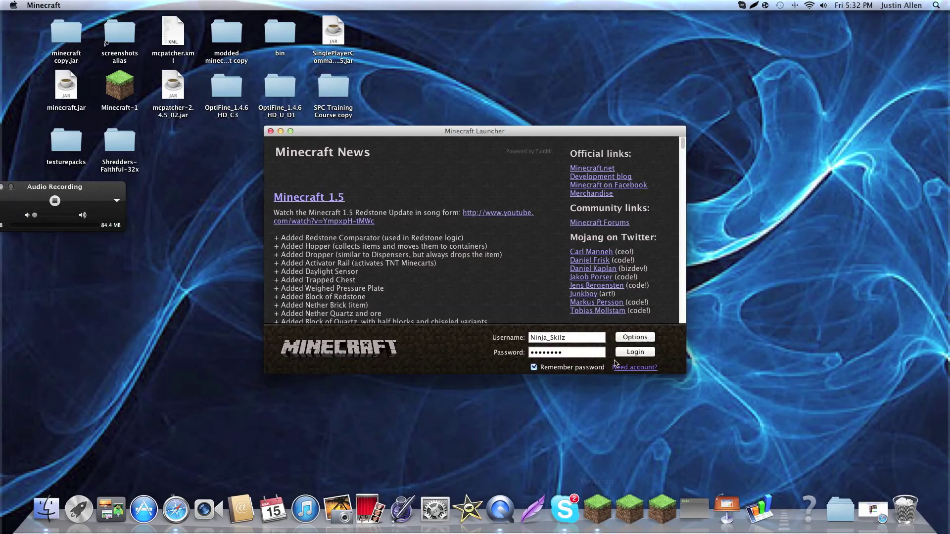
{"action": "left_click", "coordinate": [629, 352]}
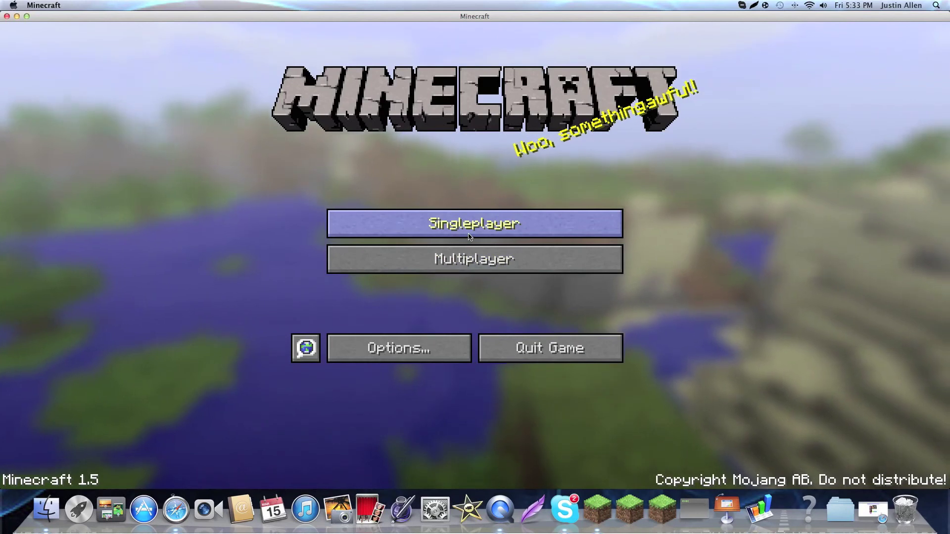
From Singleplayer, create a world named 'test' with Game Mode set to Creative and load it.
{"action": "left_click", "coordinate": [469, 237]}
{"action": "left_click", "coordinate": [572, 426]}
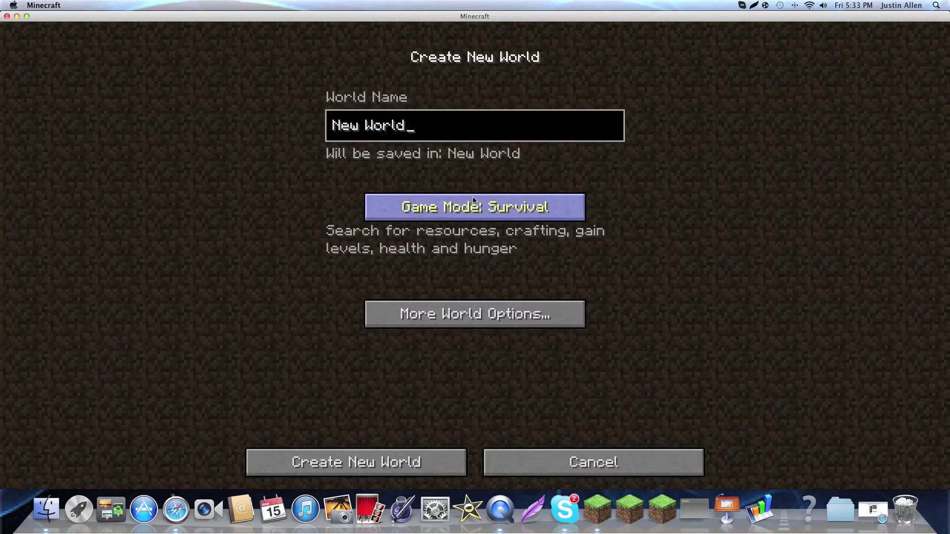
{"action": "key", "text": "BackSpace"}
{"action": "key", "text": "BackSpace"}
{"action": "key", "text": "BackSpace"}
{"action": "key", "text": "BackSpace"}
{"action": "key", "text": "BackSpace"}
{"action": "key", "text": "BackSpace"}
{"action": "key", "text": "BackSpace"}
{"action": "key", "text": "BackSpace"}
{"action": "key", "text": "BackSpace"}
{"action": "type", "text": "ets"}
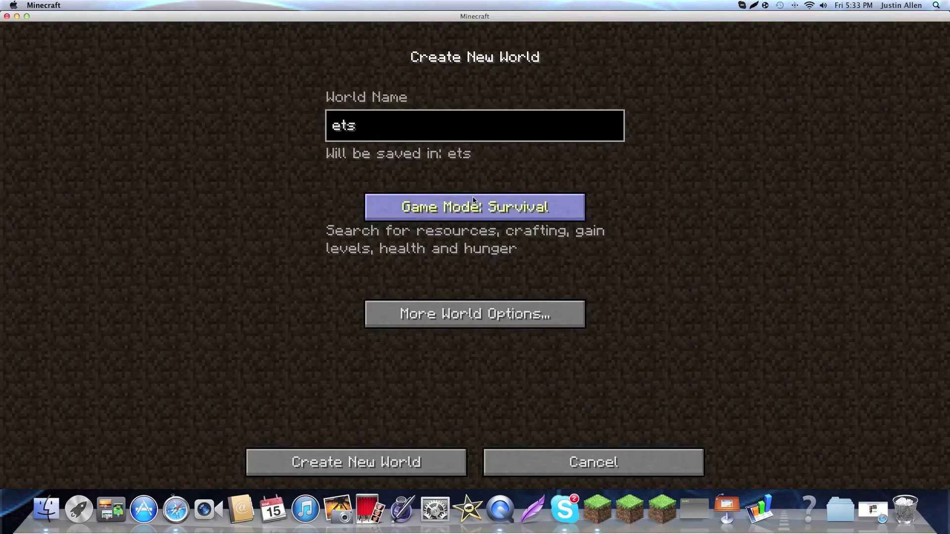
{"action": "key", "text": "BackSpace"}
{"action": "key", "text": "BackSpace"}
{"action": "key", "text": "BackSpace"}
{"action": "type", "text": "test"}
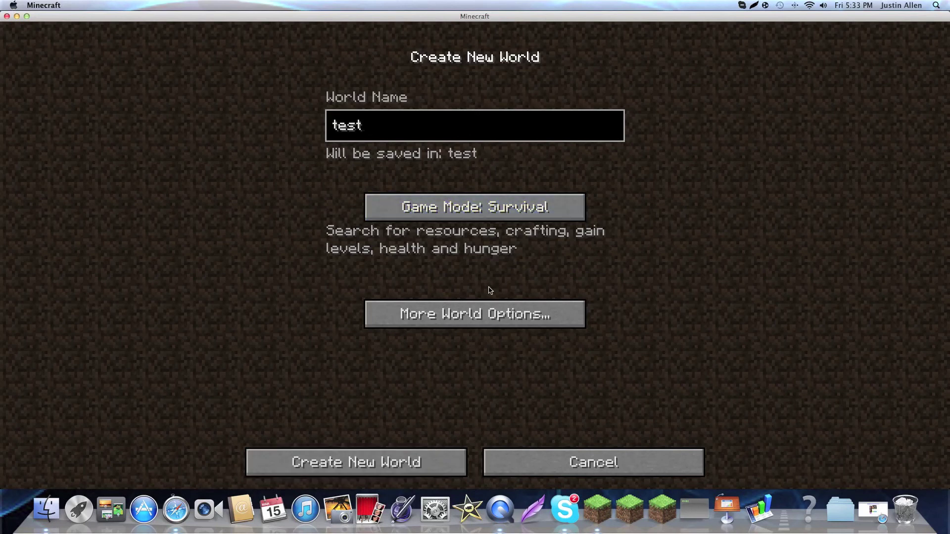
{"action": "left_click", "coordinate": [480, 219]}
{"action": "left_click", "coordinate": [492, 206]}
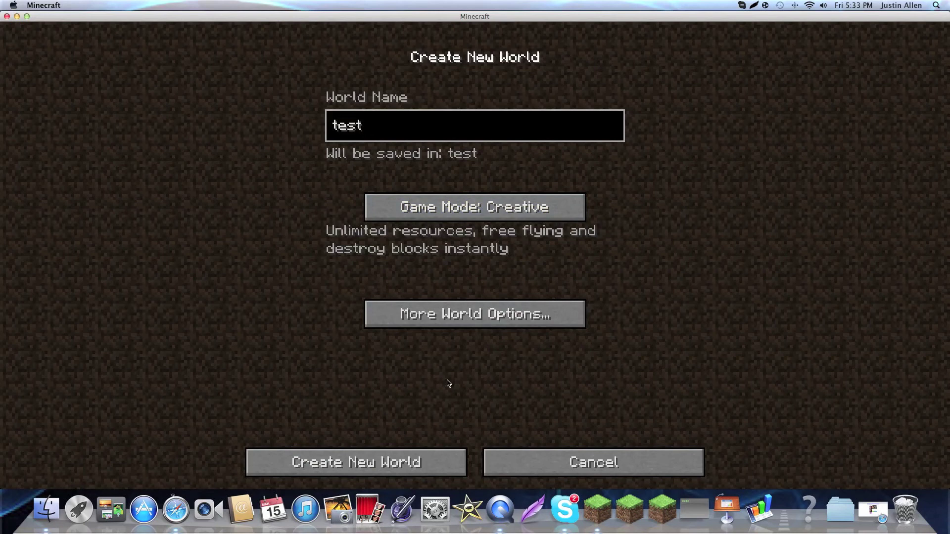
{"action": "left_click", "coordinate": [449, 461]}
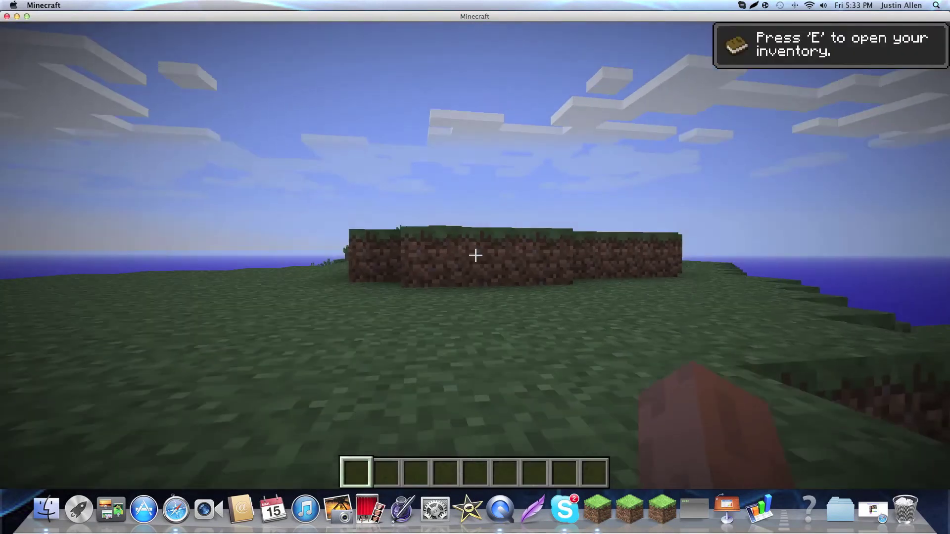
Walk and jump around the island with the F3 debug overlay showing OptiFine_1.5.0_HD_U_A4.
{"action": "key", "text": "w"}
{"action": "key", "text": "space"}
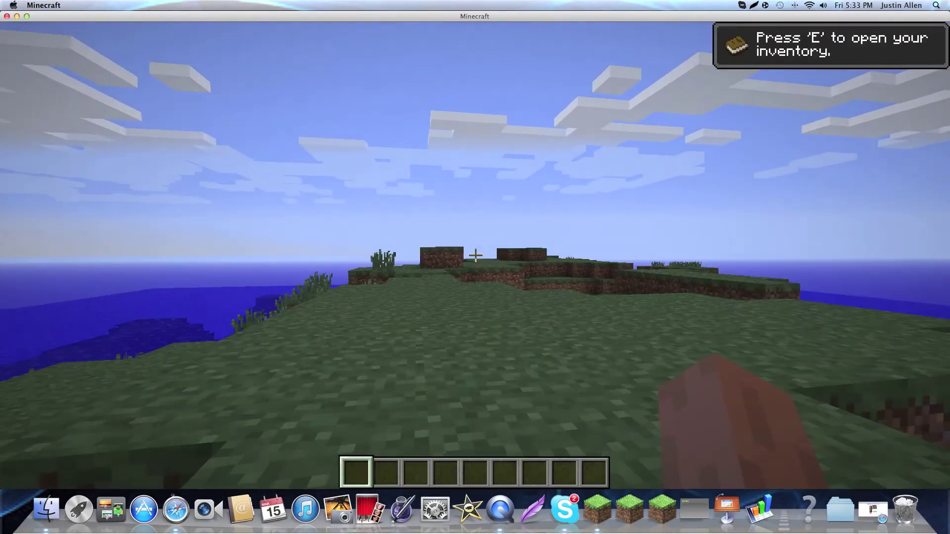
{"action": "key", "text": "F3"}
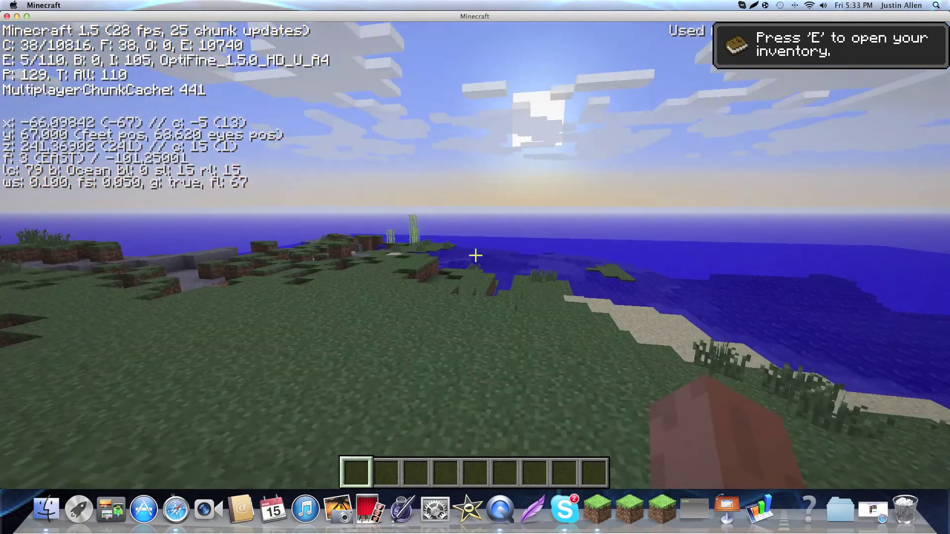
{"action": "key", "text": "w"}
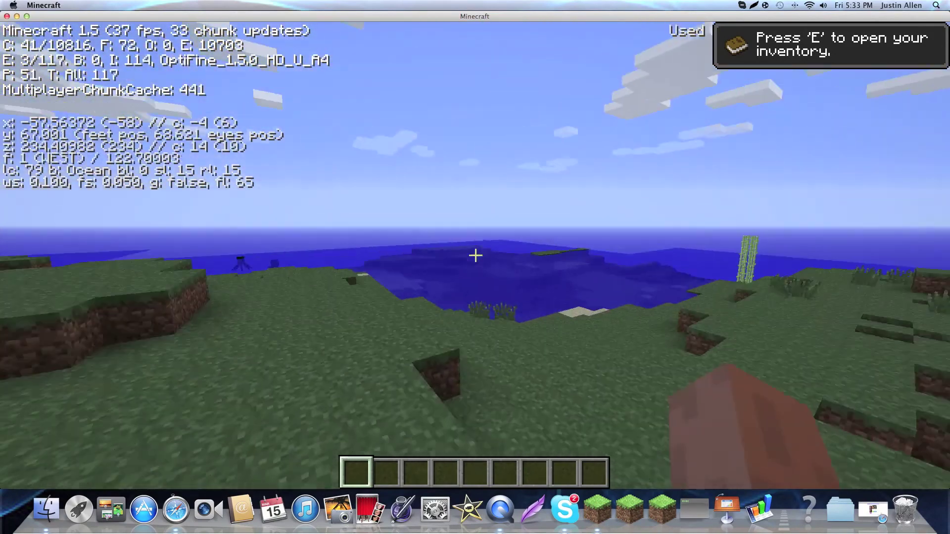
{"action": "key", "text": "w"}
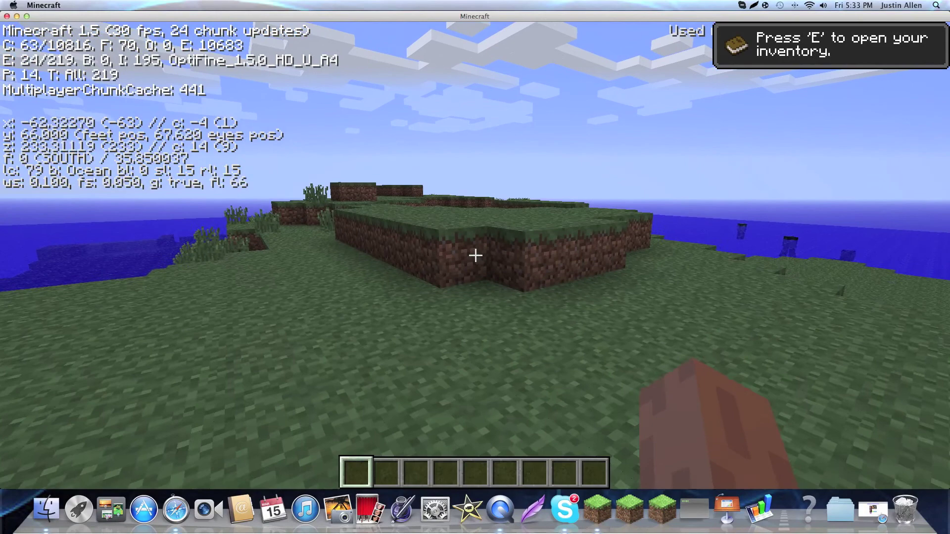
{"action": "key", "text": "w"}
{"action": "key", "text": "space"}
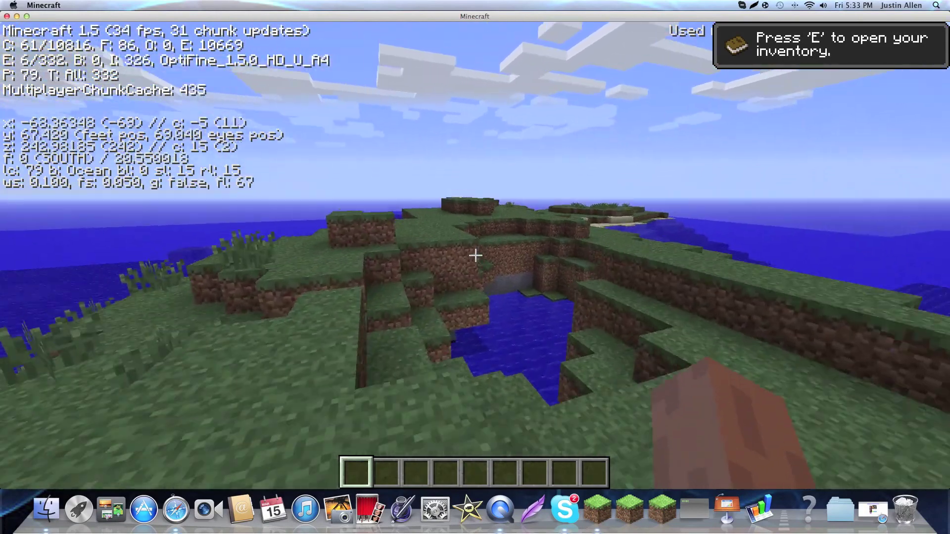
{"action": "key", "text": "w"}
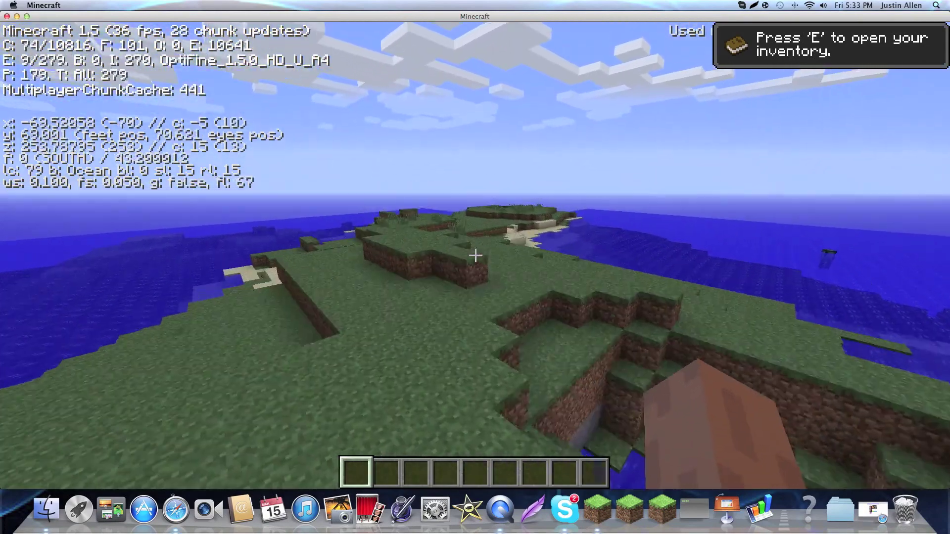
{"action": "key", "text": "w"}
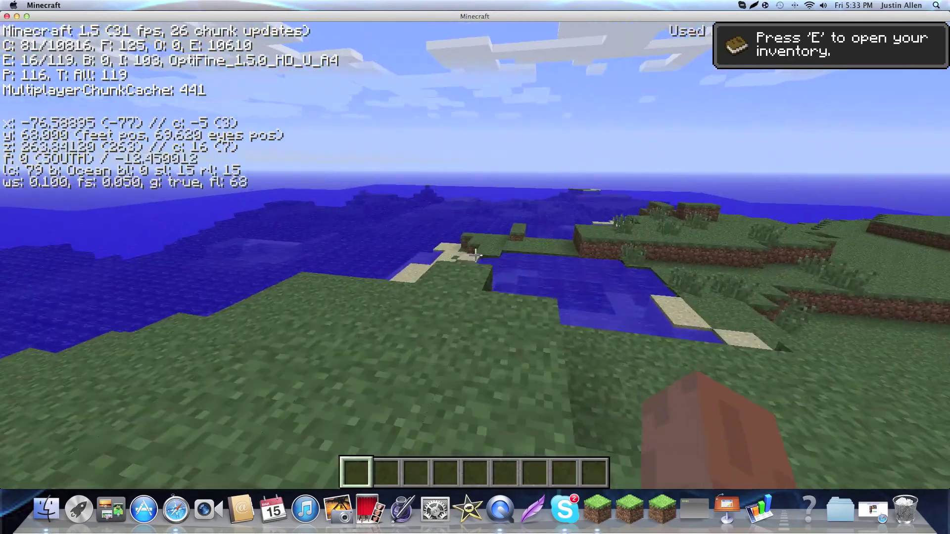
{"action": "key", "text": "w"}
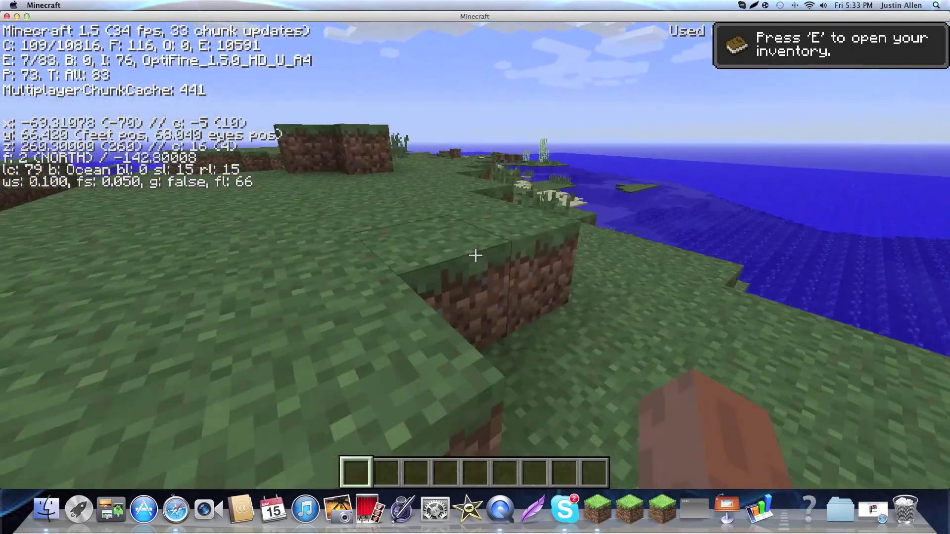
{"action": "key", "text": "w"}
{"action": "key", "text": "space"}
{"action": "key", "text": "w"}
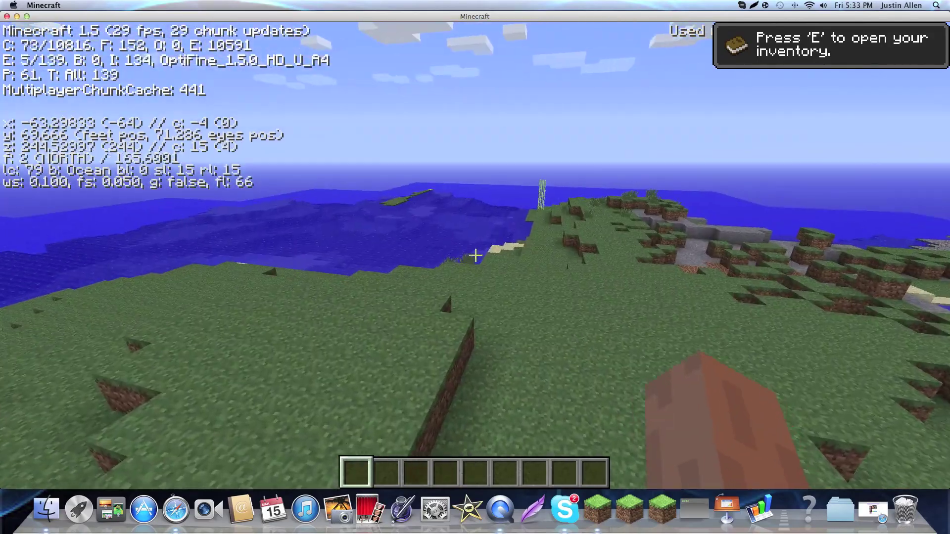
{"action": "key", "text": "w"}
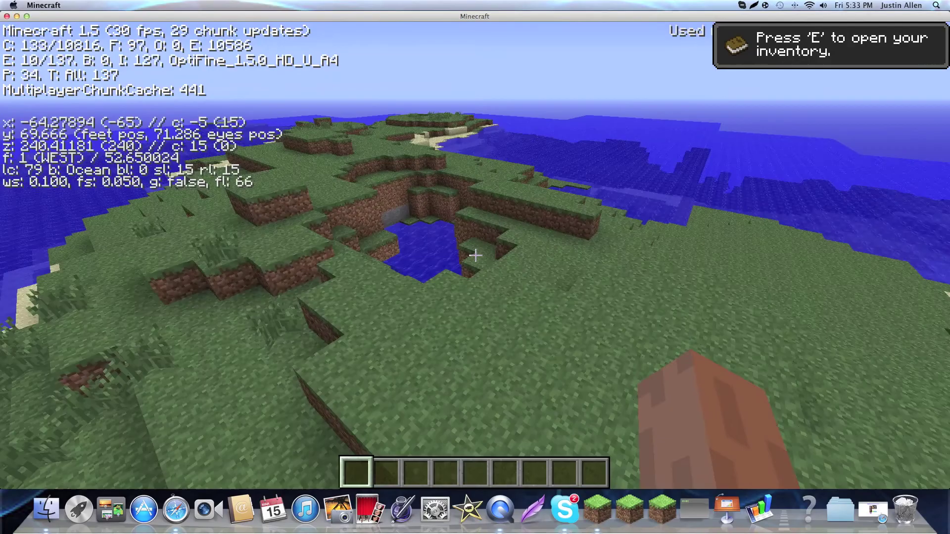
Open and close the creative inventory, then pause the game to the game menu.
{"action": "key", "text": "e"}
{"action": "key", "text": "e"}
{"action": "key", "text": "w"}
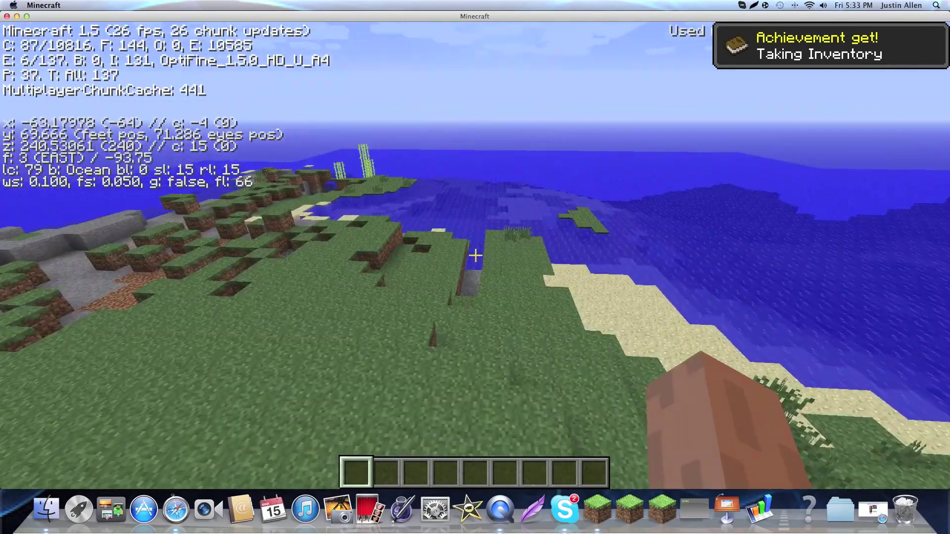
{"action": "key", "text": "w"}
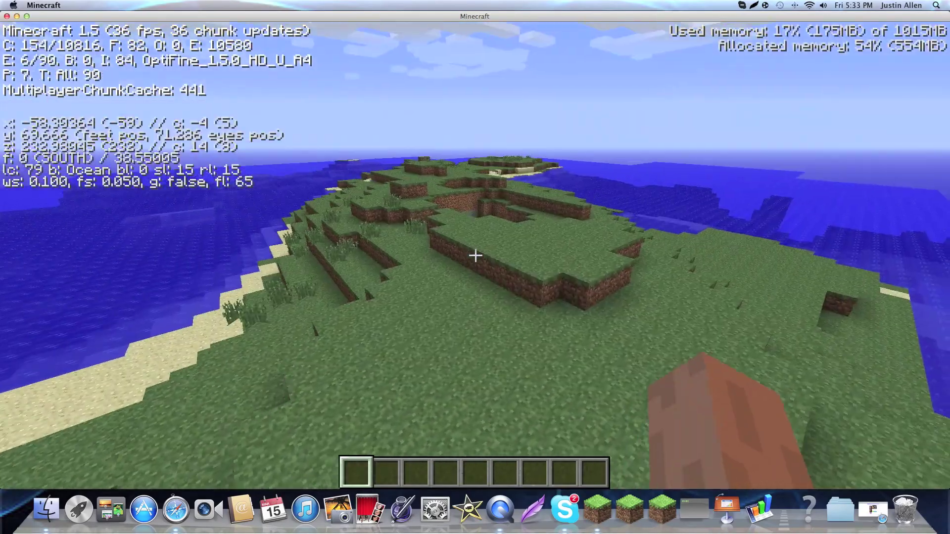
{"action": "key", "text": "Escape"}
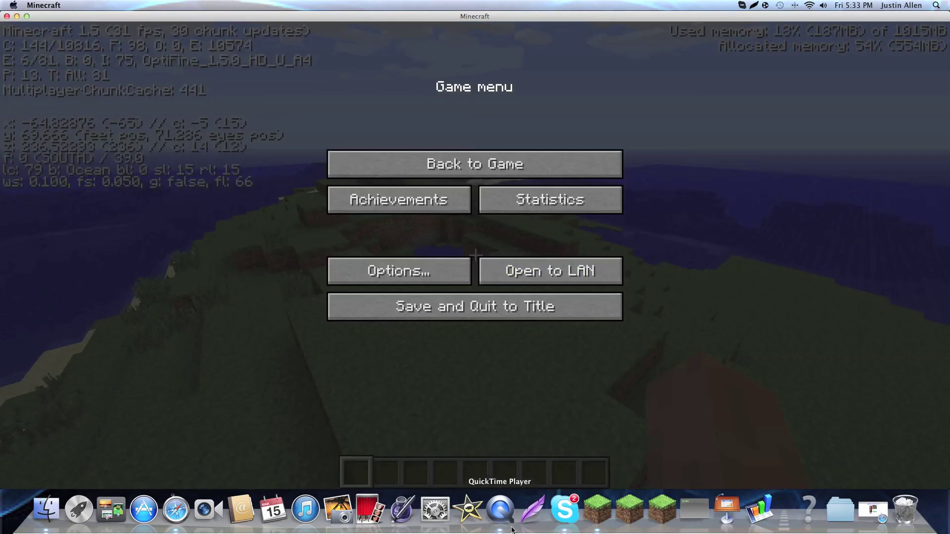
{"action": "left_click", "coordinate": [506, 525]}
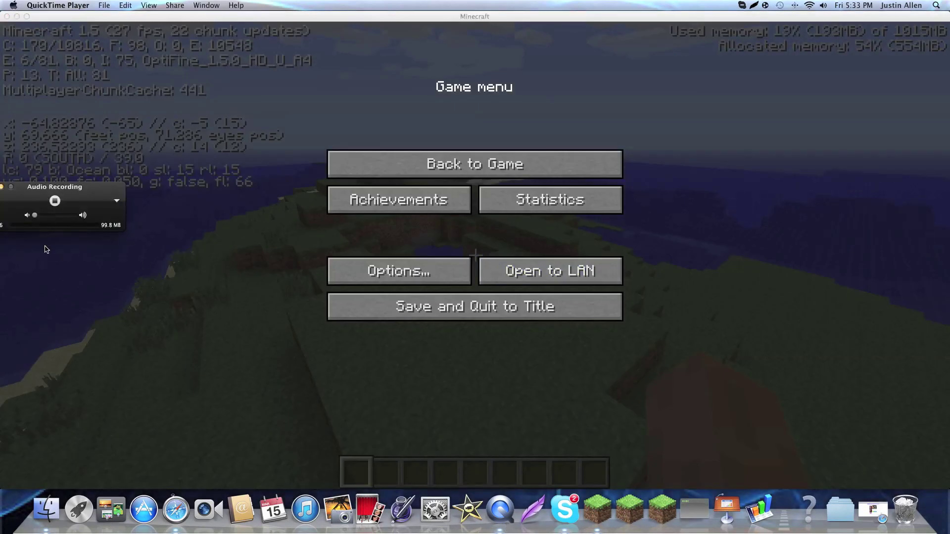